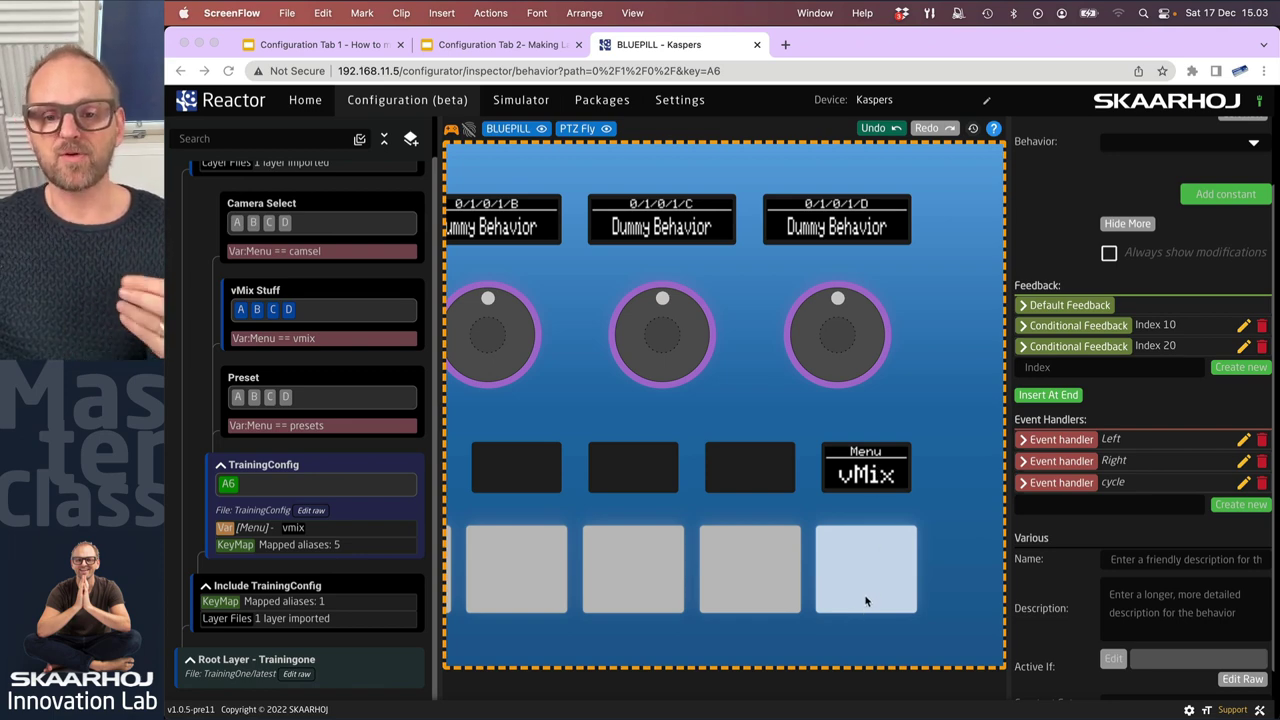
# Test button A6 by cycling the menu repeatedly through vMix, Presets and Cam Select.
pyautogui.click(866, 600)
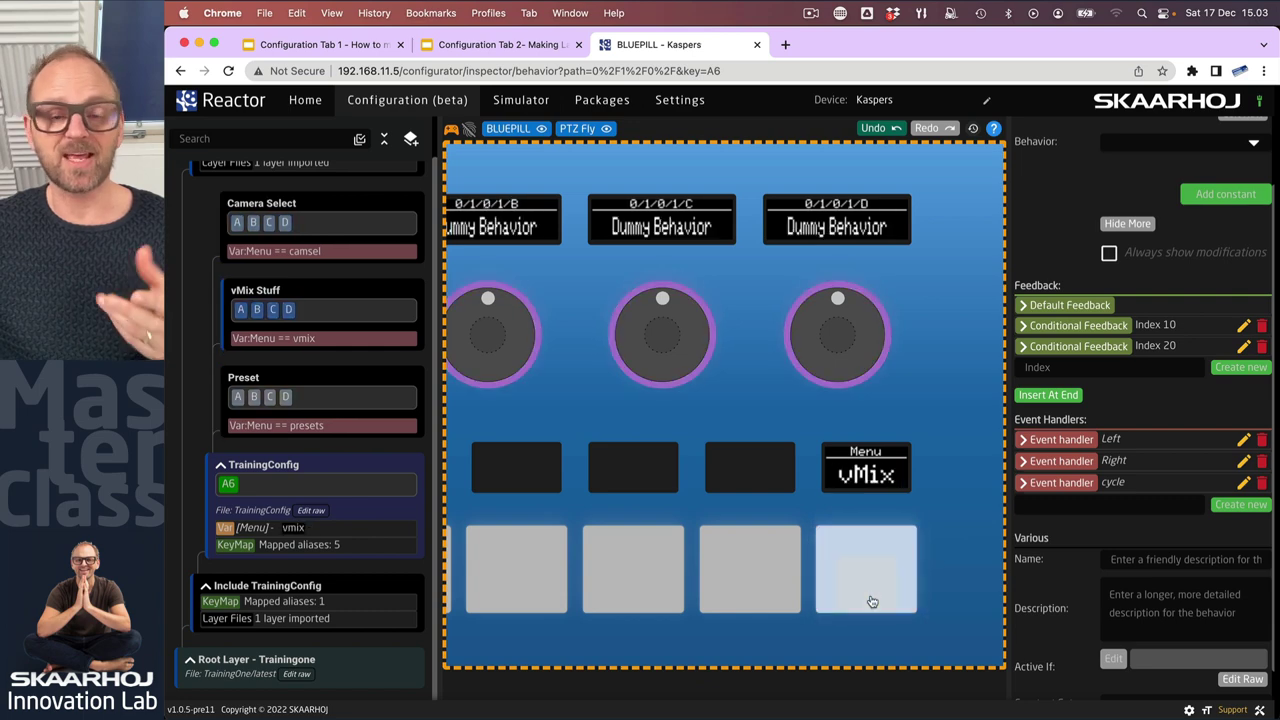
pyautogui.click(872, 601)
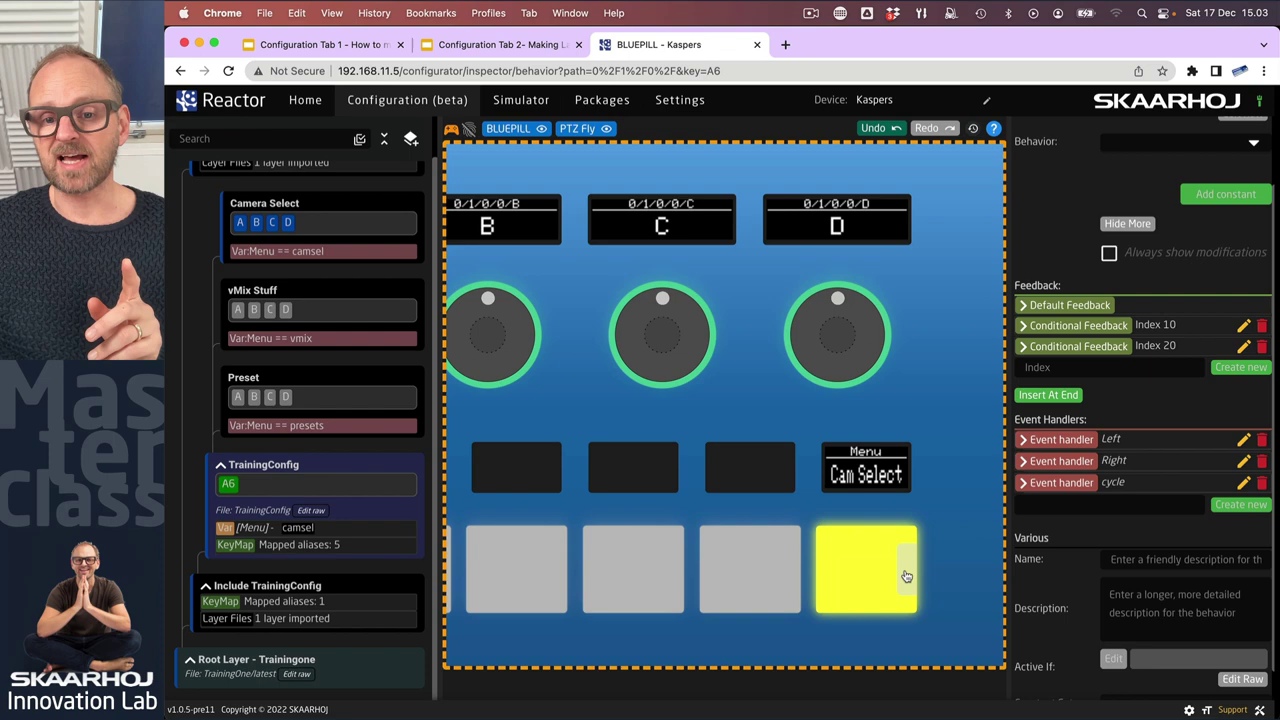
pyautogui.click(826, 572)
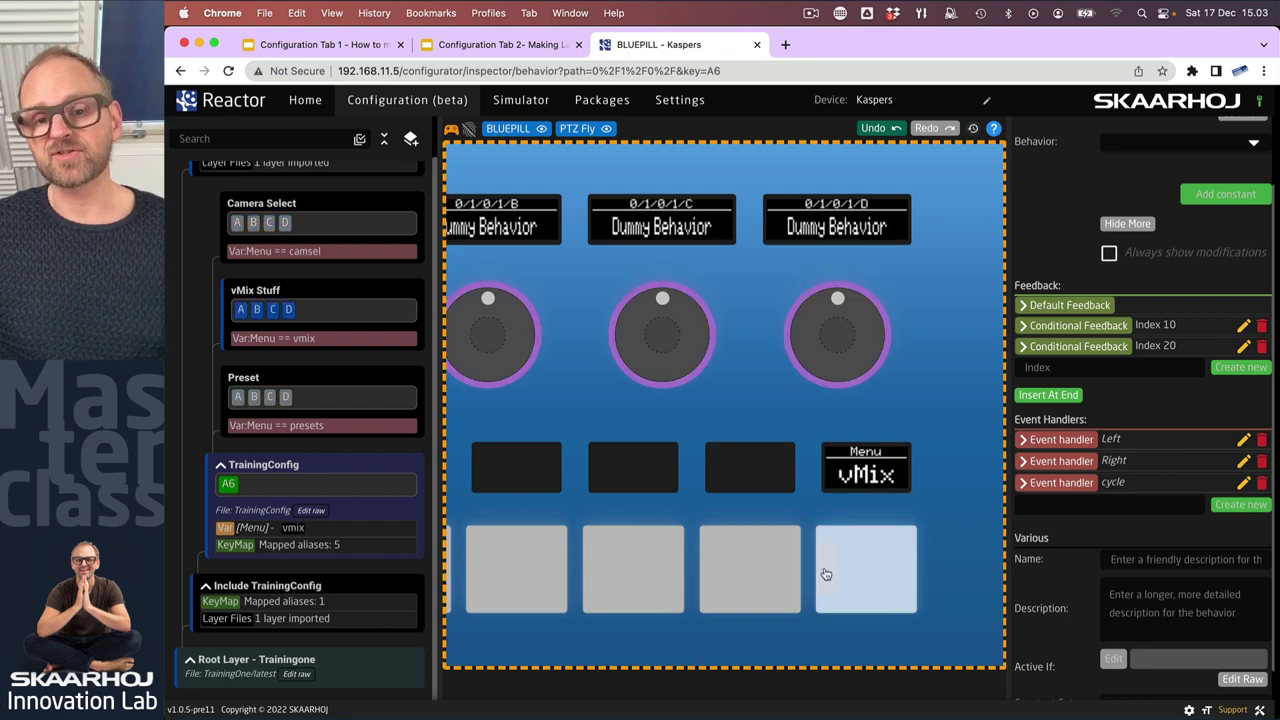
pyautogui.click(915, 567)
pyautogui.click(865, 589)
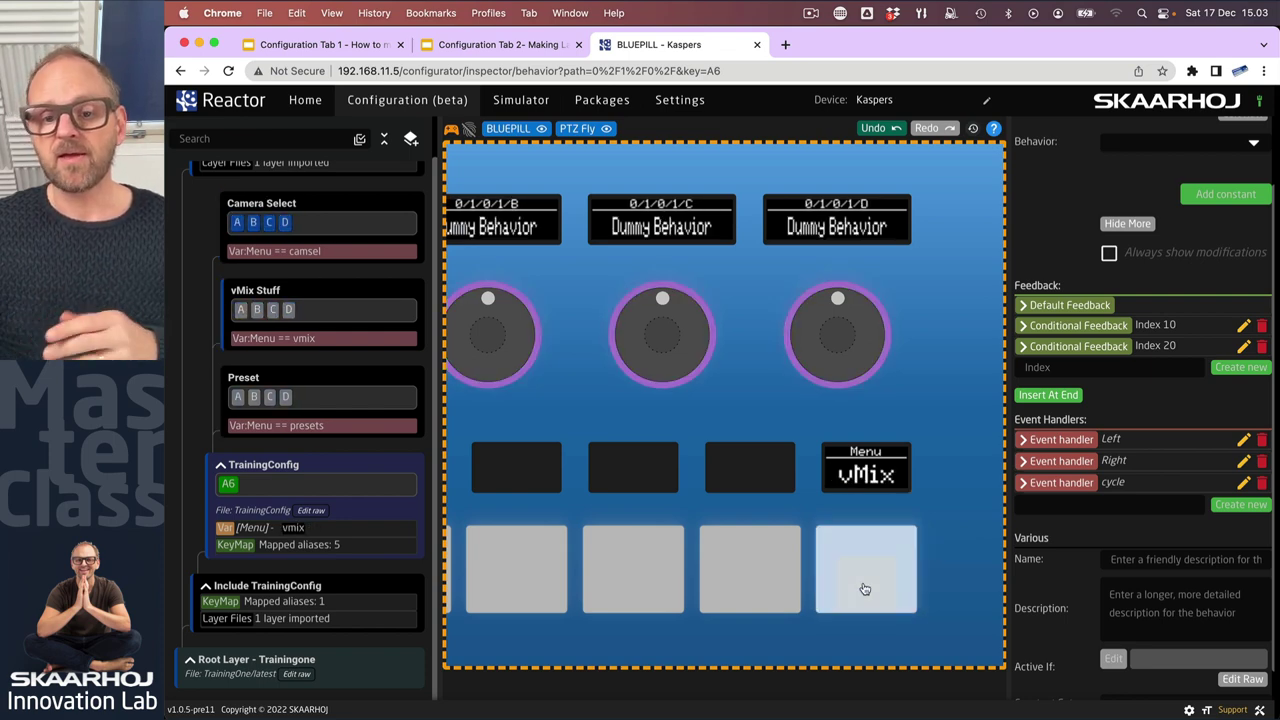
pyautogui.click(840, 582)
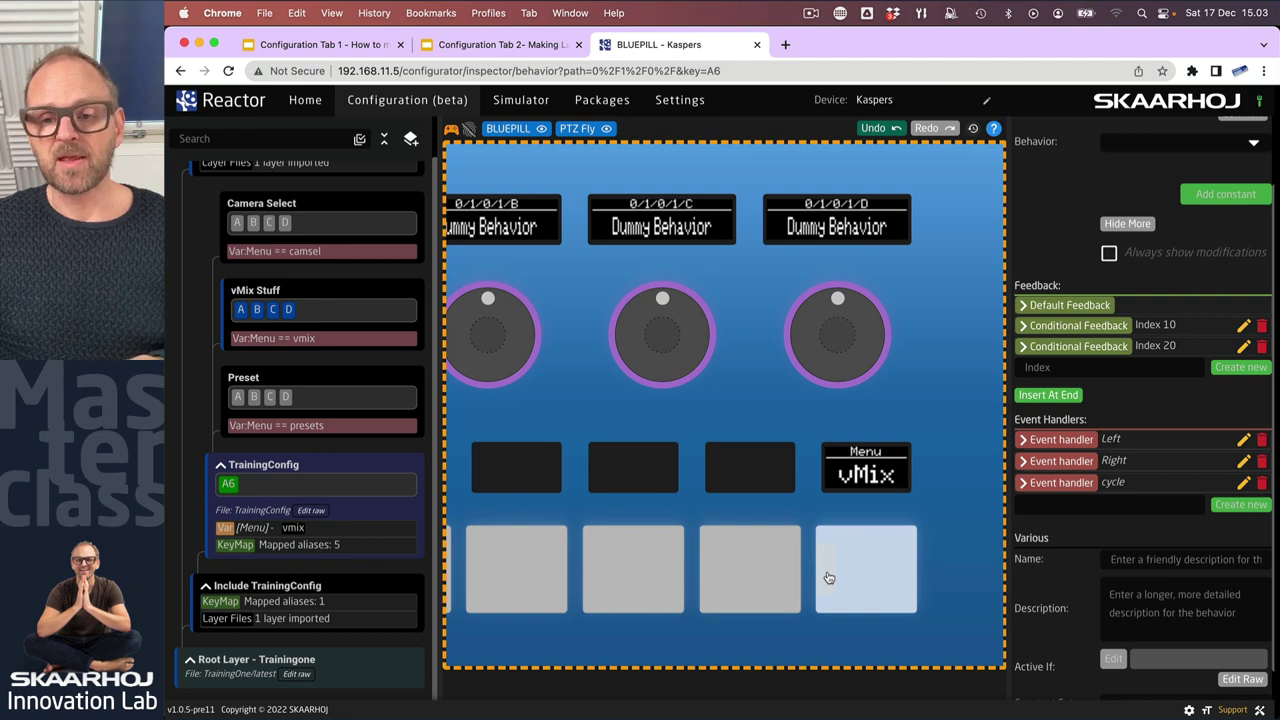
pyautogui.click(862, 586)
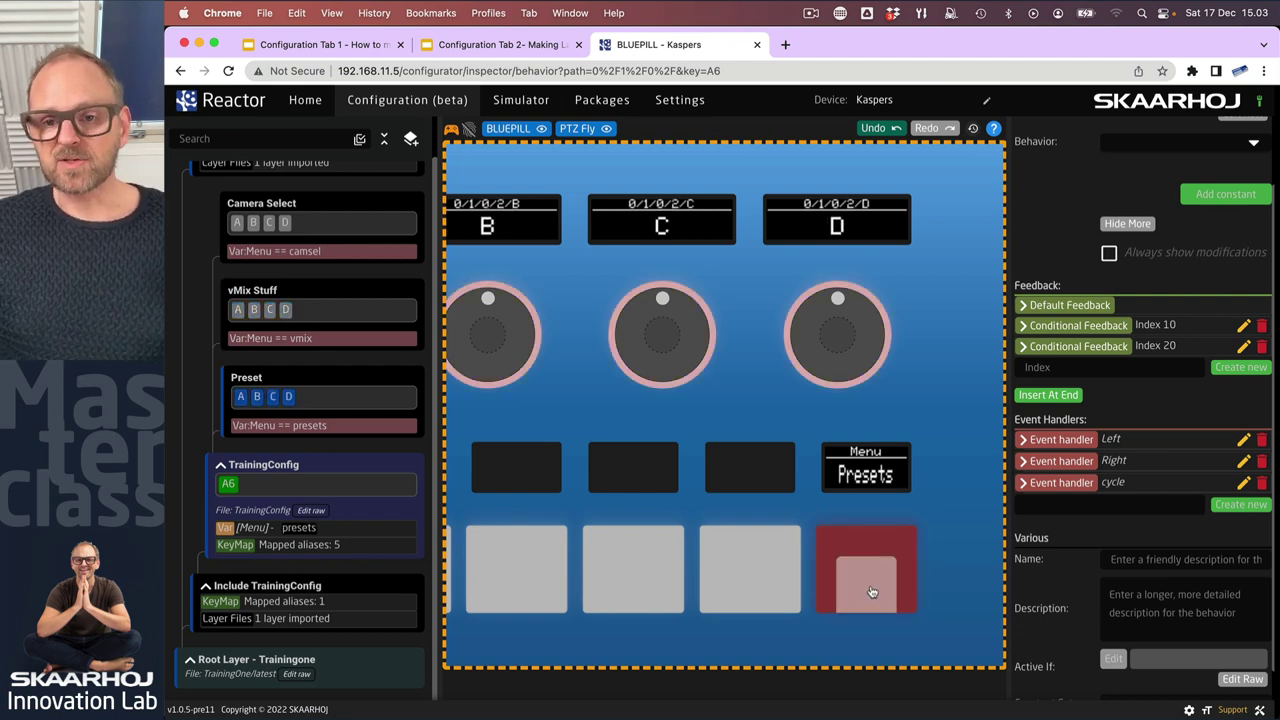
pyautogui.click(868, 593)
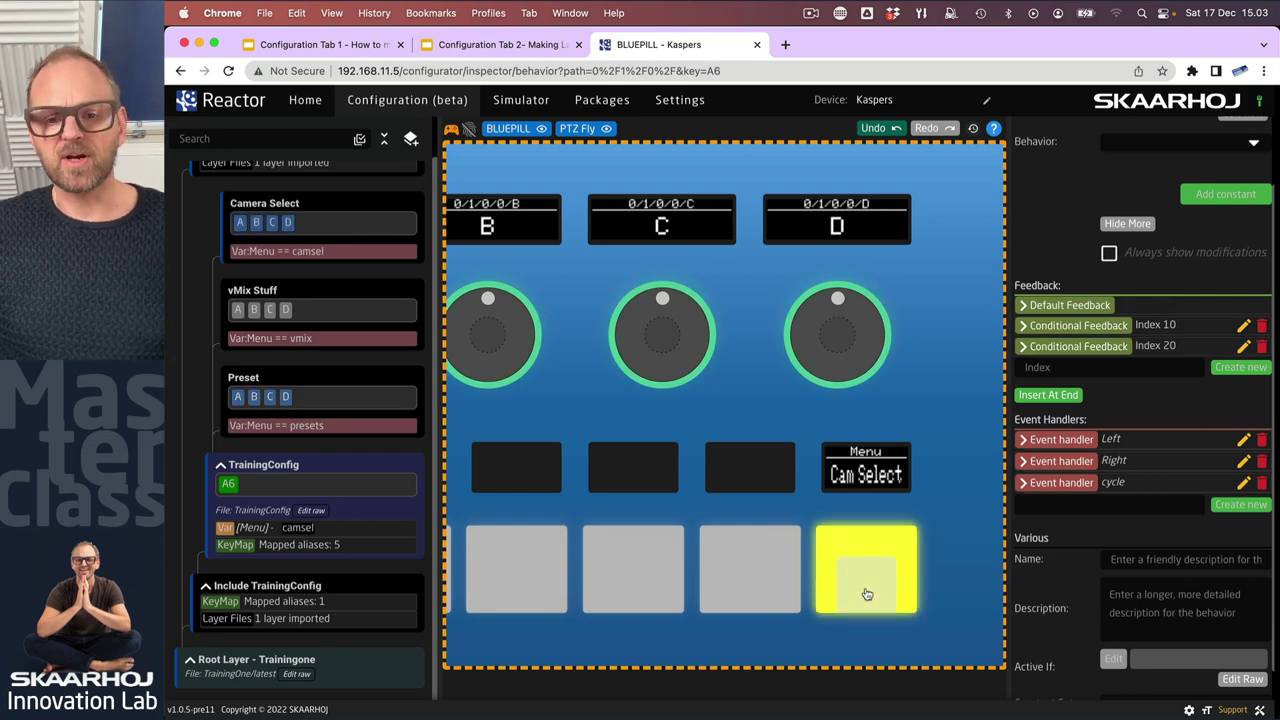
pyautogui.click(838, 580)
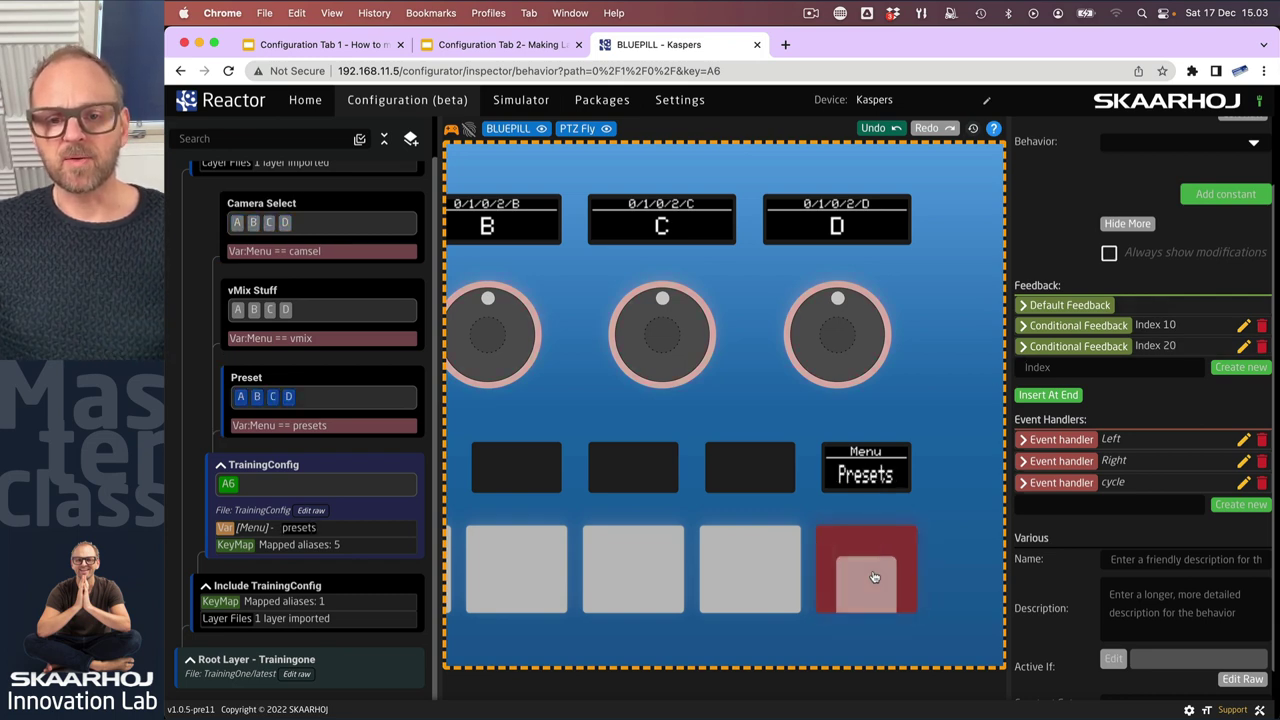
pyautogui.click(872, 586)
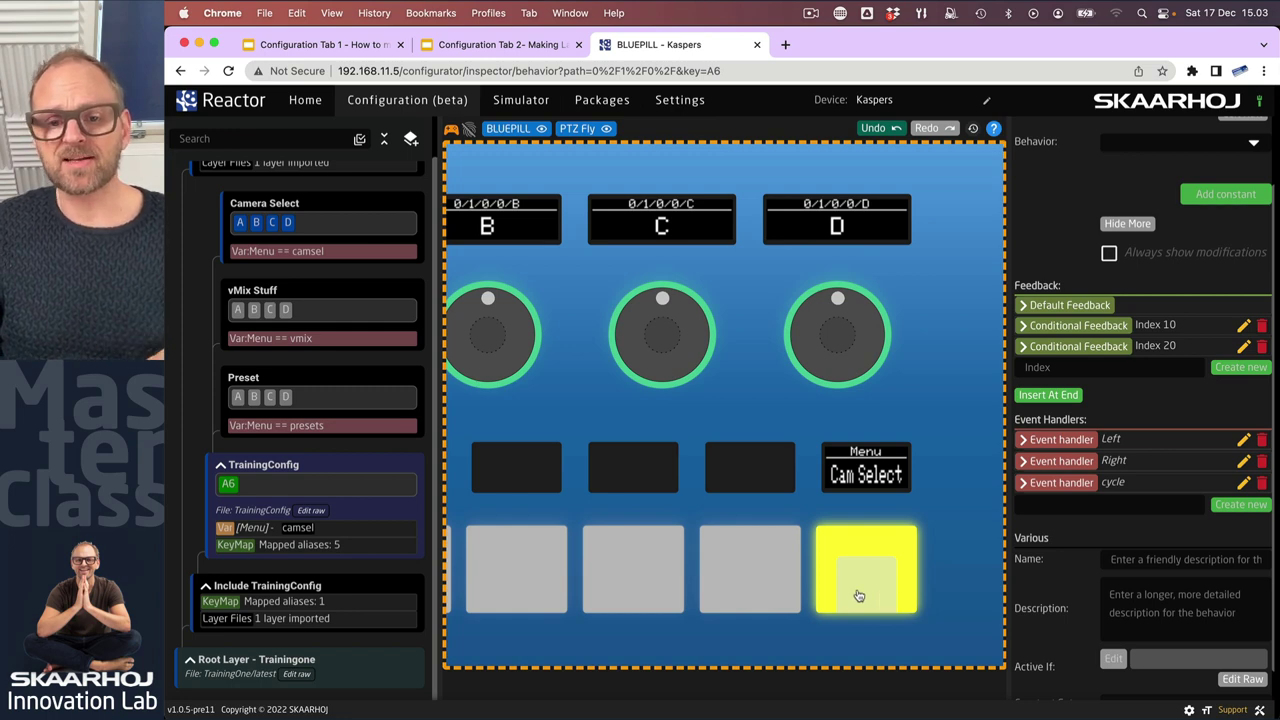
pyautogui.click(860, 596)
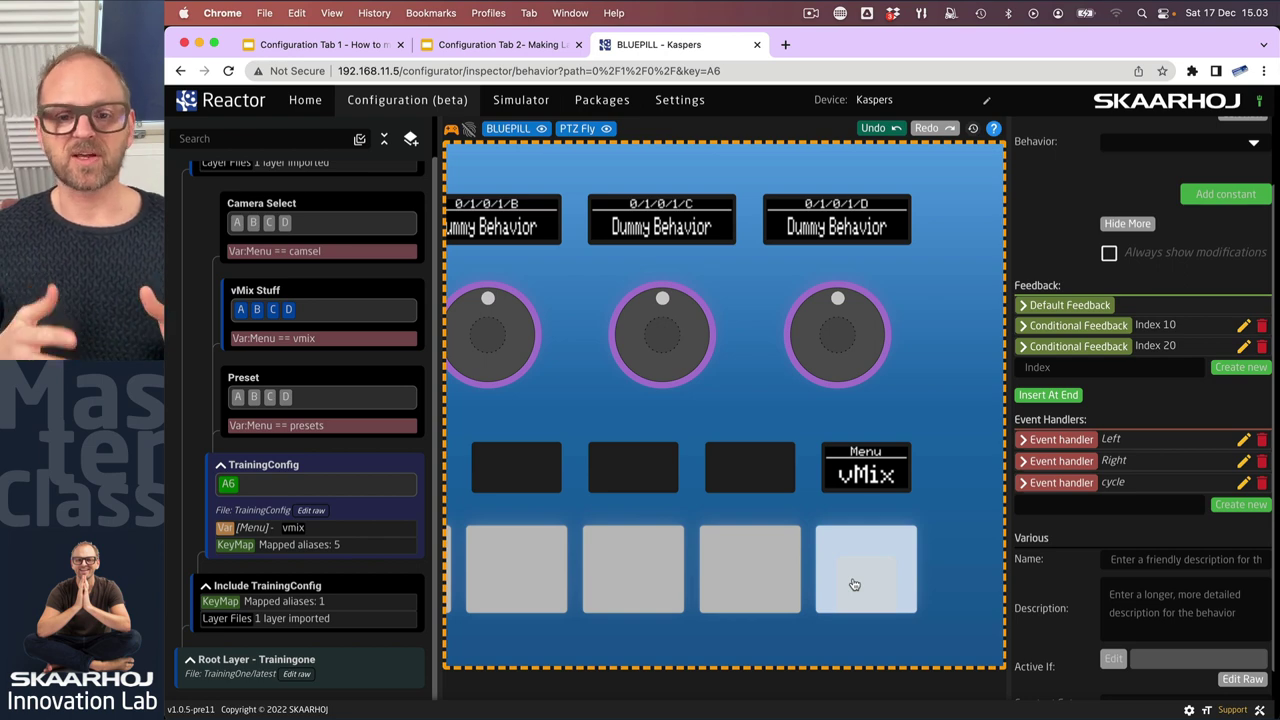
# Expand A6's Index 20, Index 10 and Default Feedback entries in the inspector.
pyautogui.click(1023, 347)
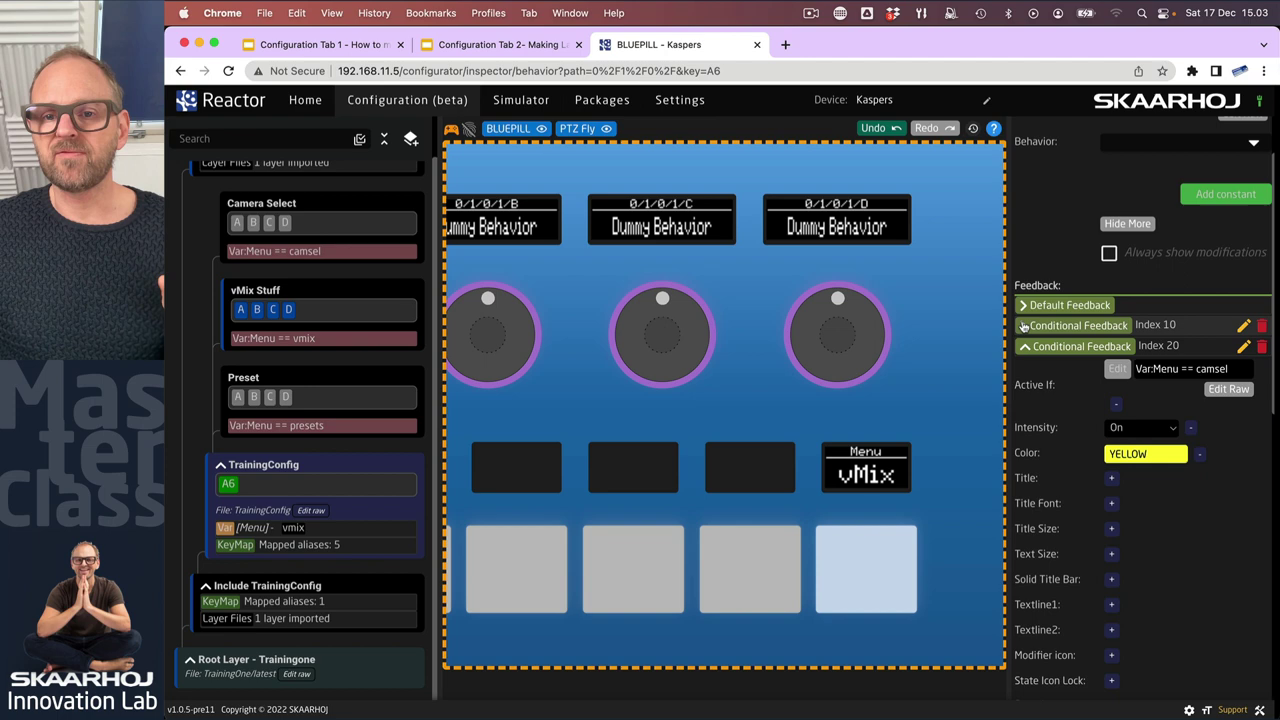
pyautogui.click(1023, 327)
pyautogui.click(1021, 305)
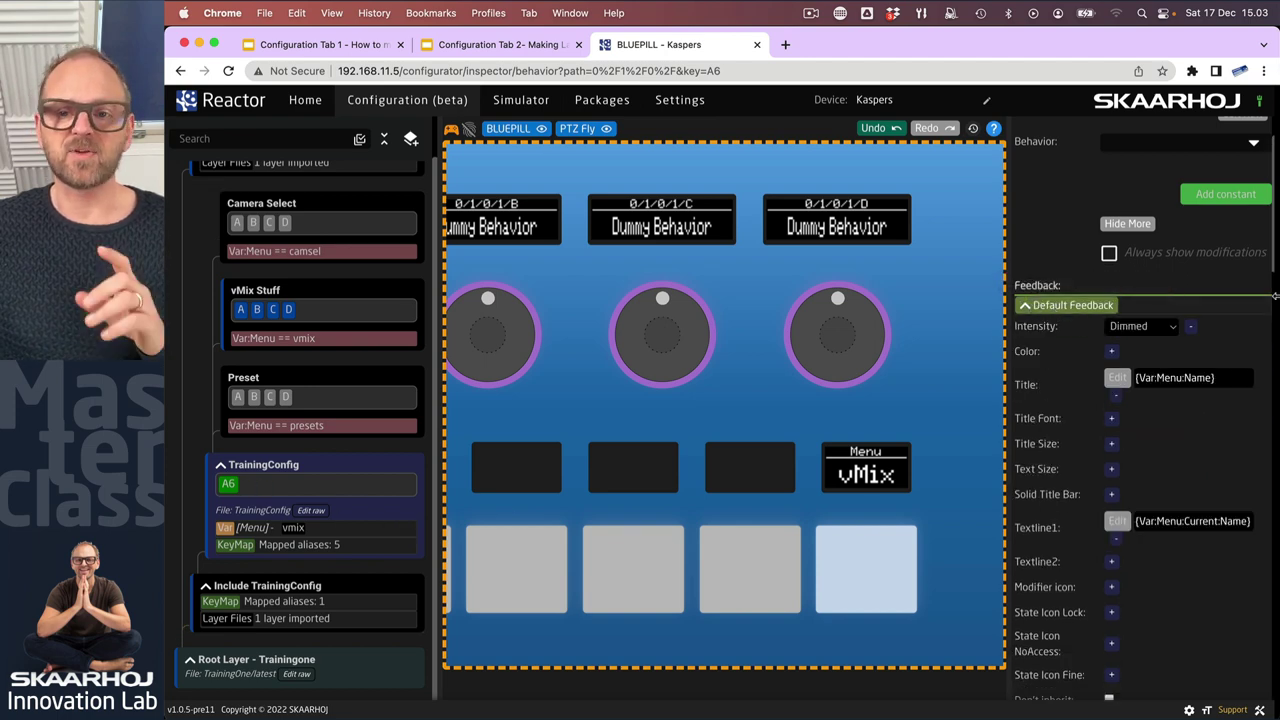
pyautogui.scroll(2, 1190, 279)
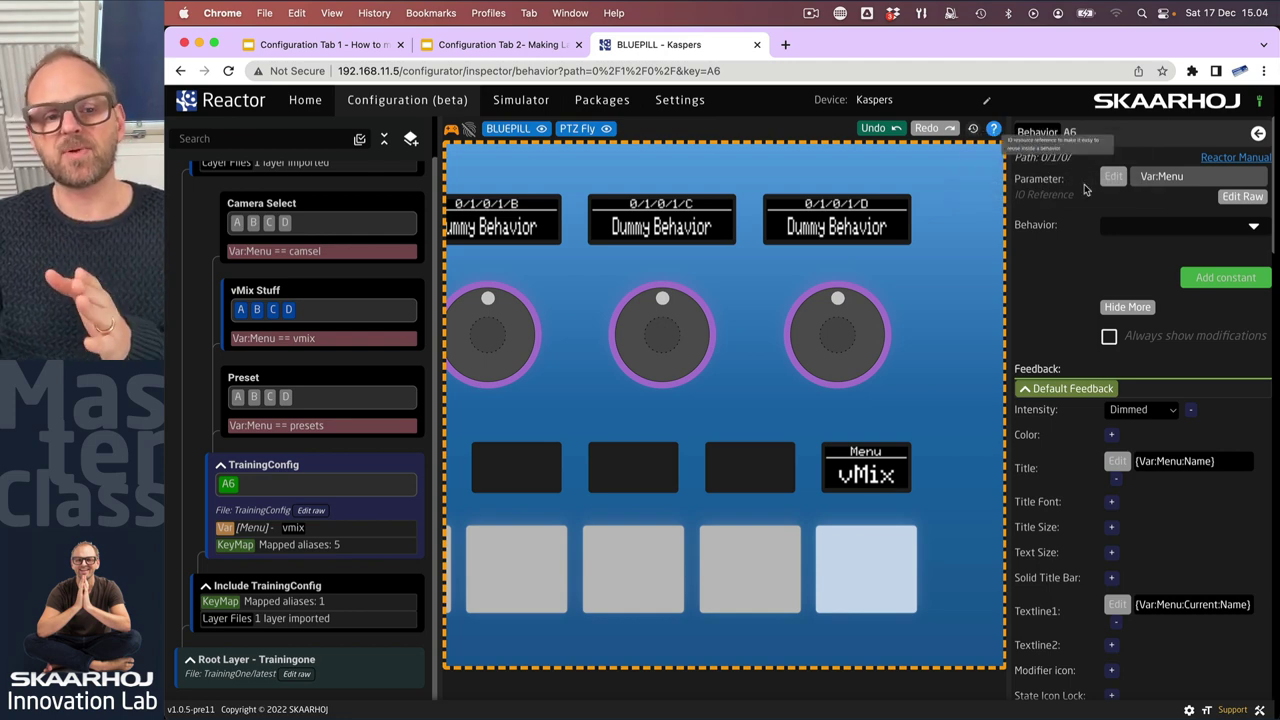
pyautogui.click(228, 485)
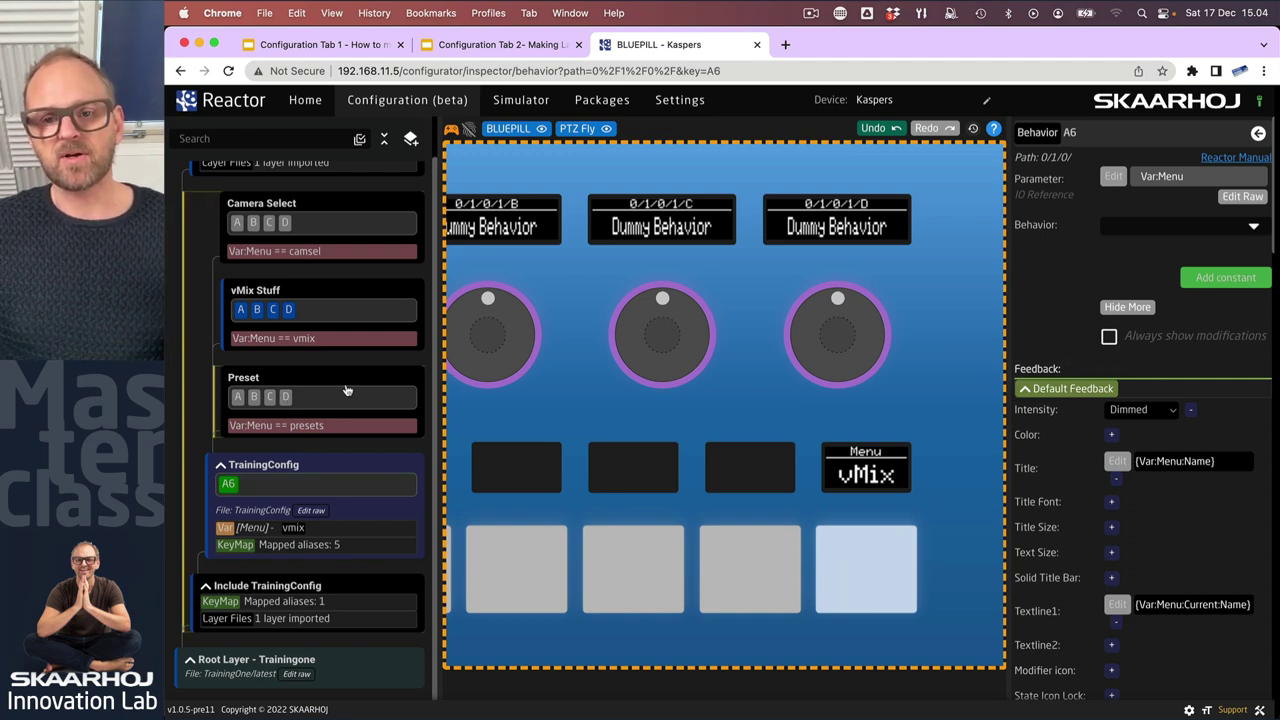
pyautogui.scroll(-1, 1145, 440)
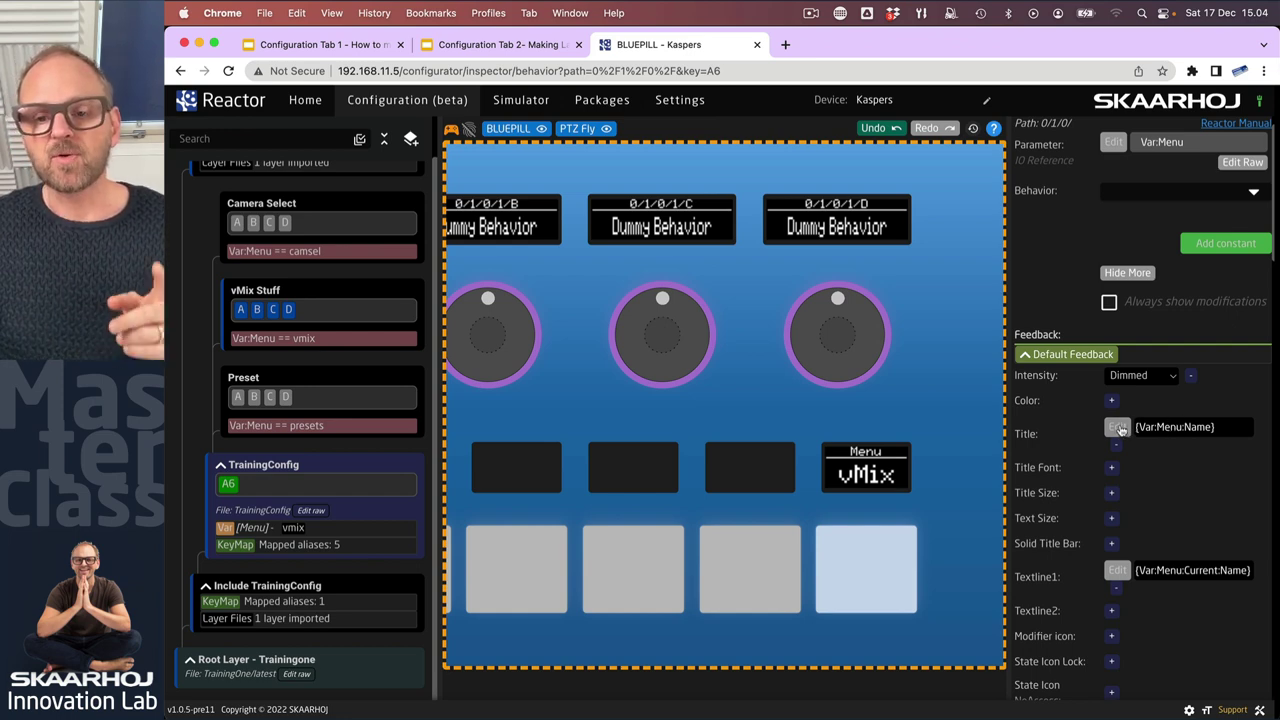
# Bind the Default Feedback title to the Behavior > IO Reference name instead of the Menu variable.
pyautogui.click(1118, 427)
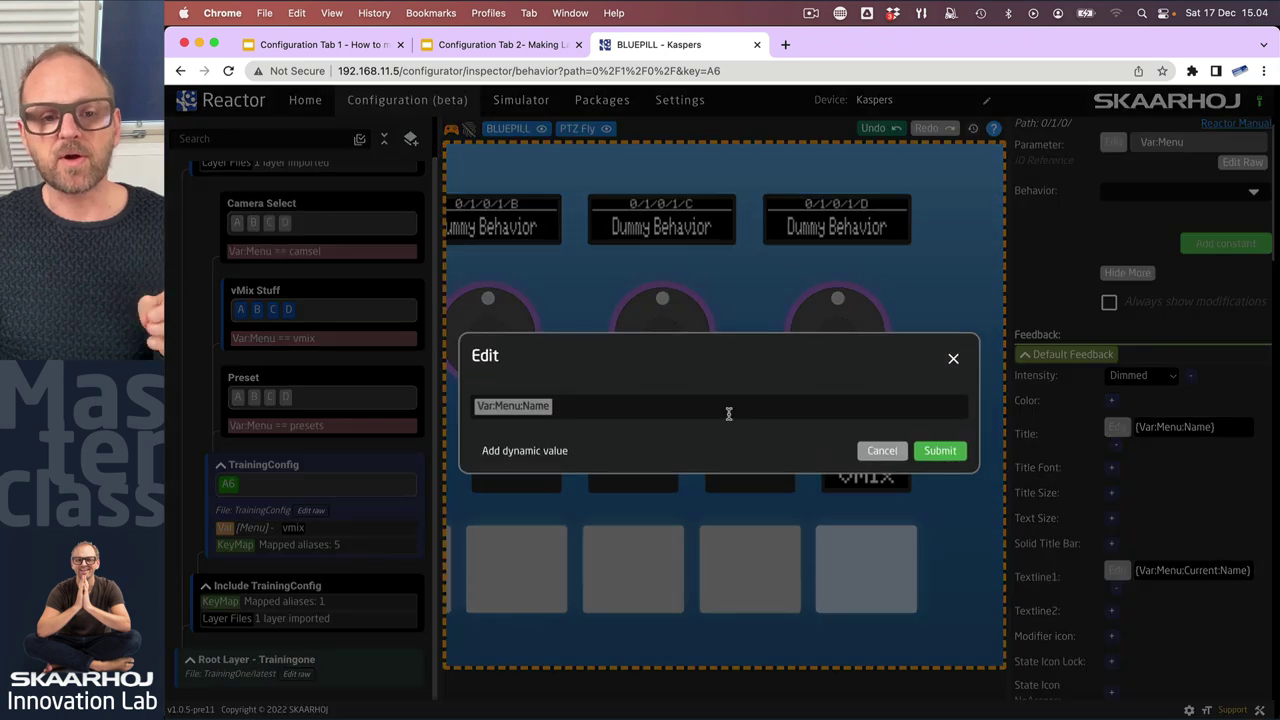
pyautogui.click(520, 407)
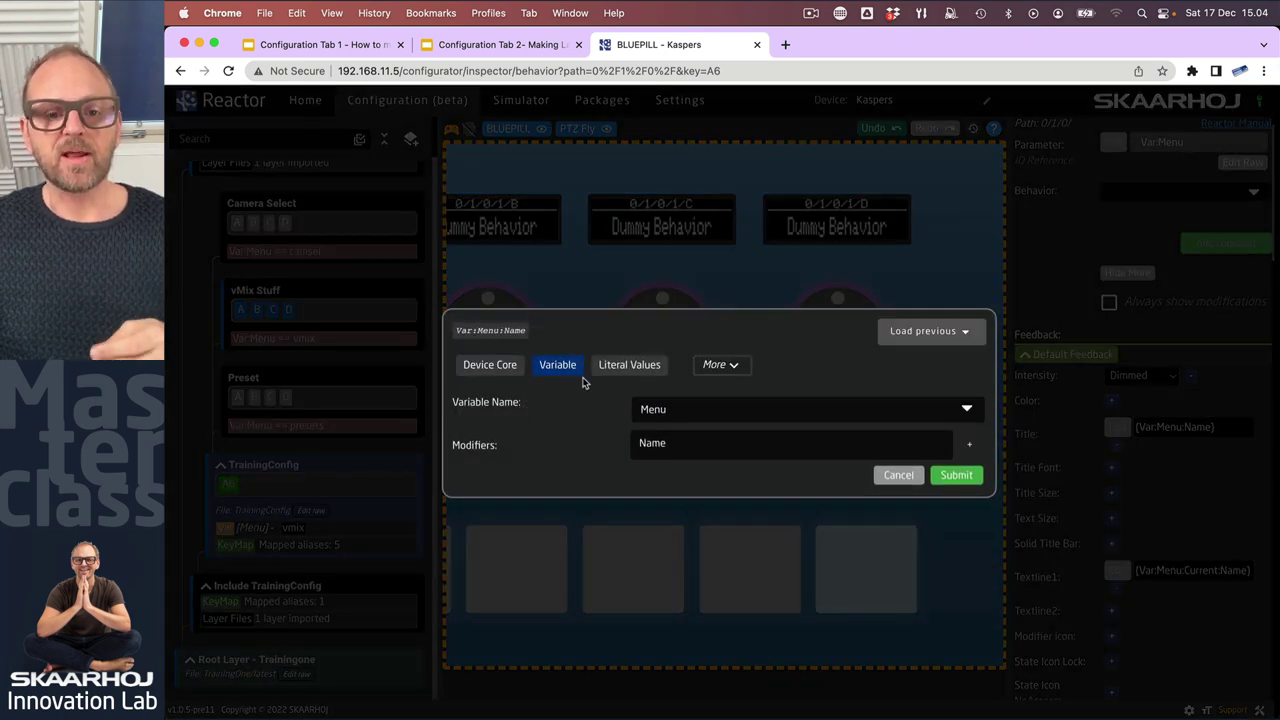
pyautogui.click(724, 365)
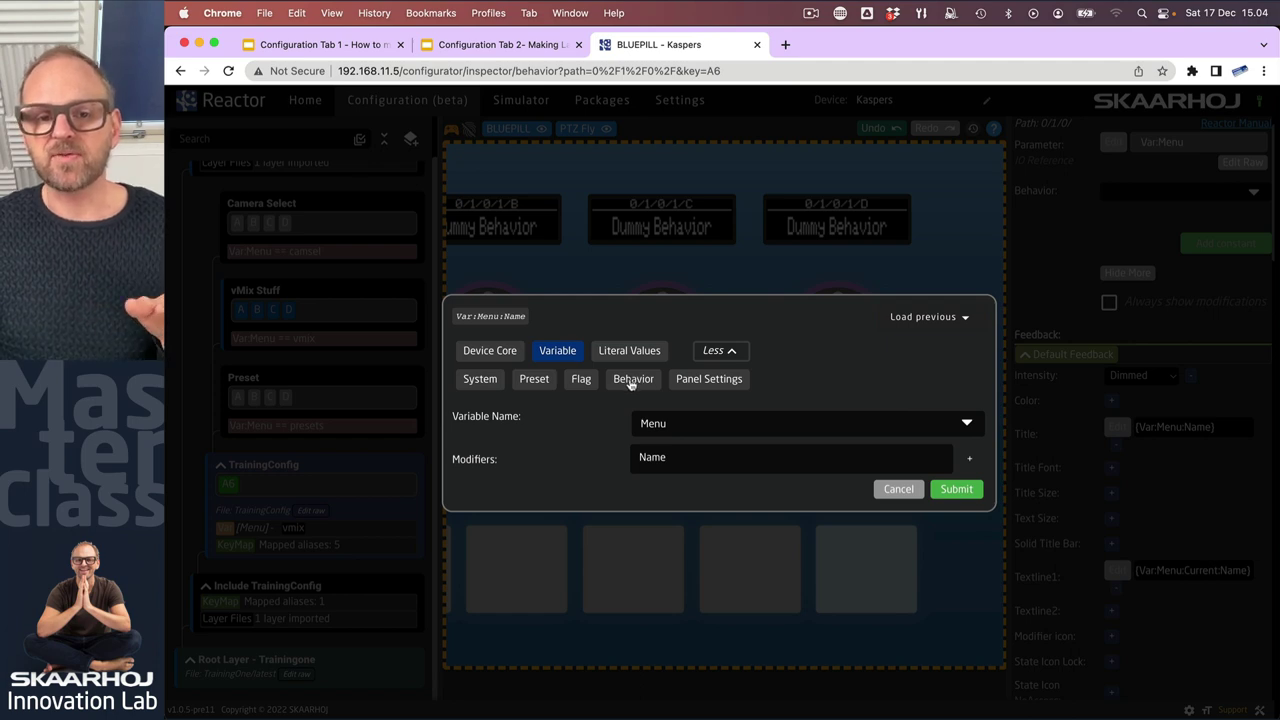
pyautogui.click(632, 380)
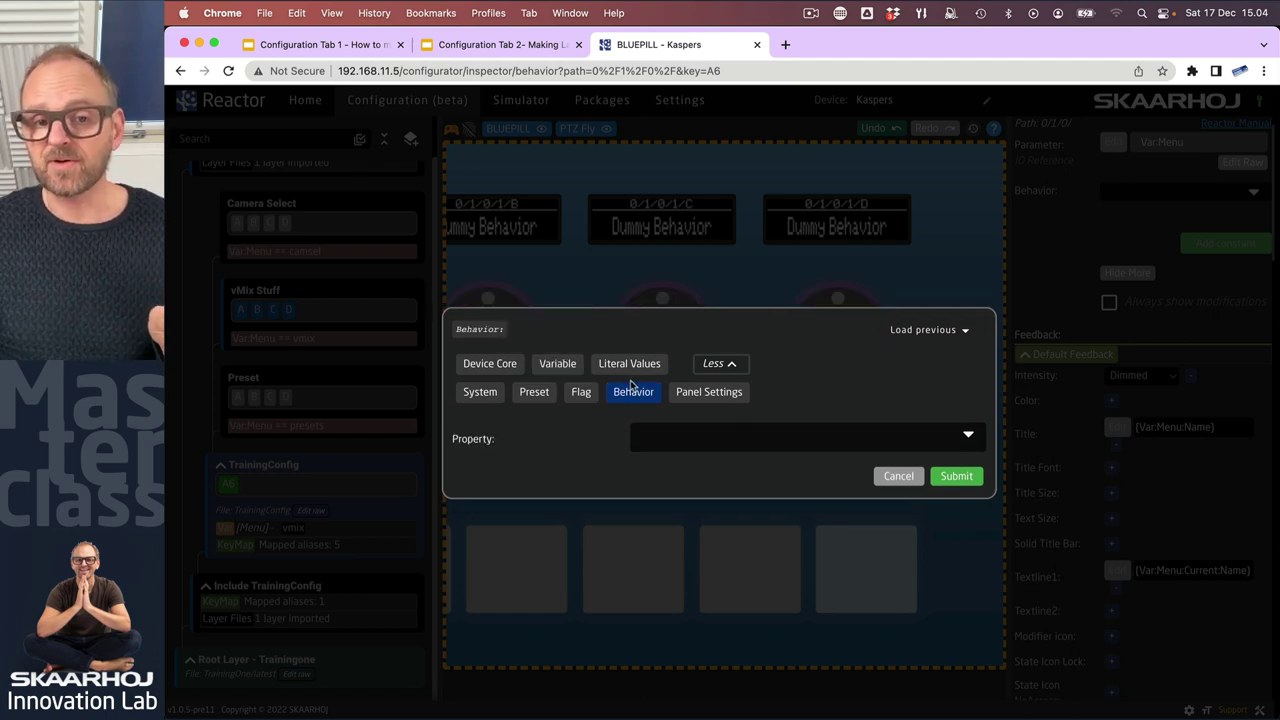
pyautogui.click(713, 437)
pyautogui.click(667, 455)
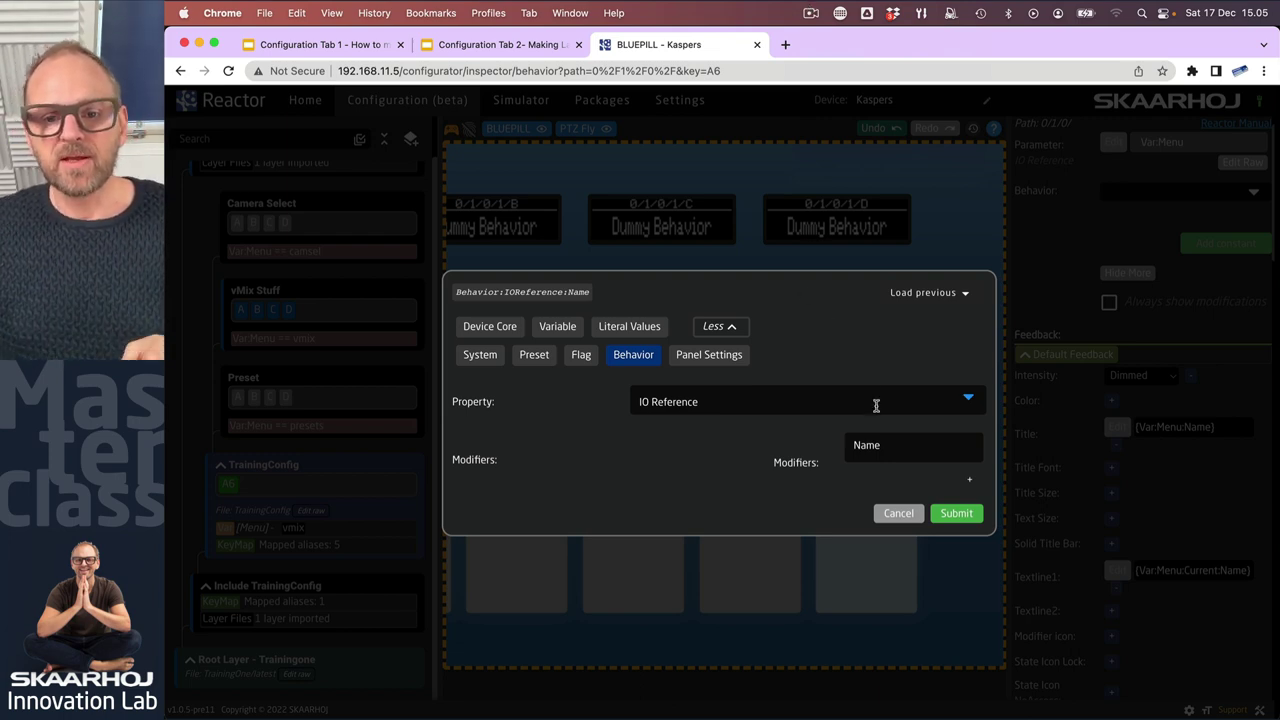
pyautogui.click(951, 513)
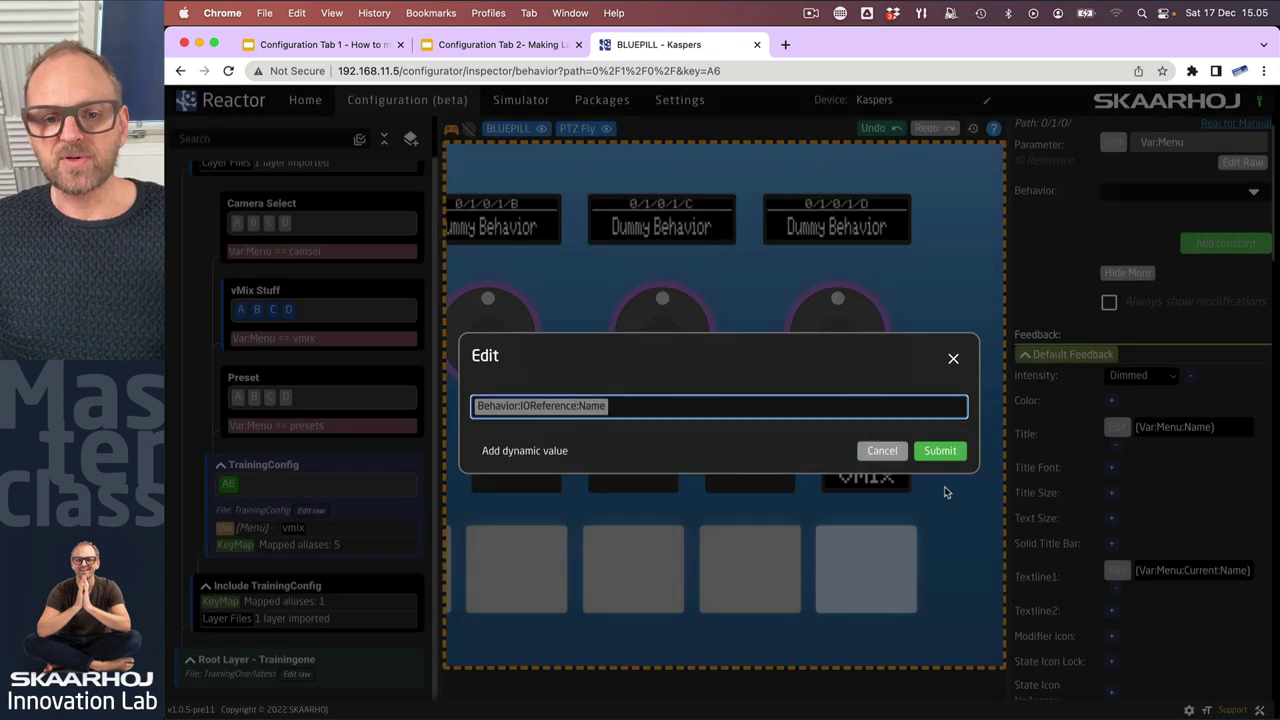
pyautogui.click(940, 452)
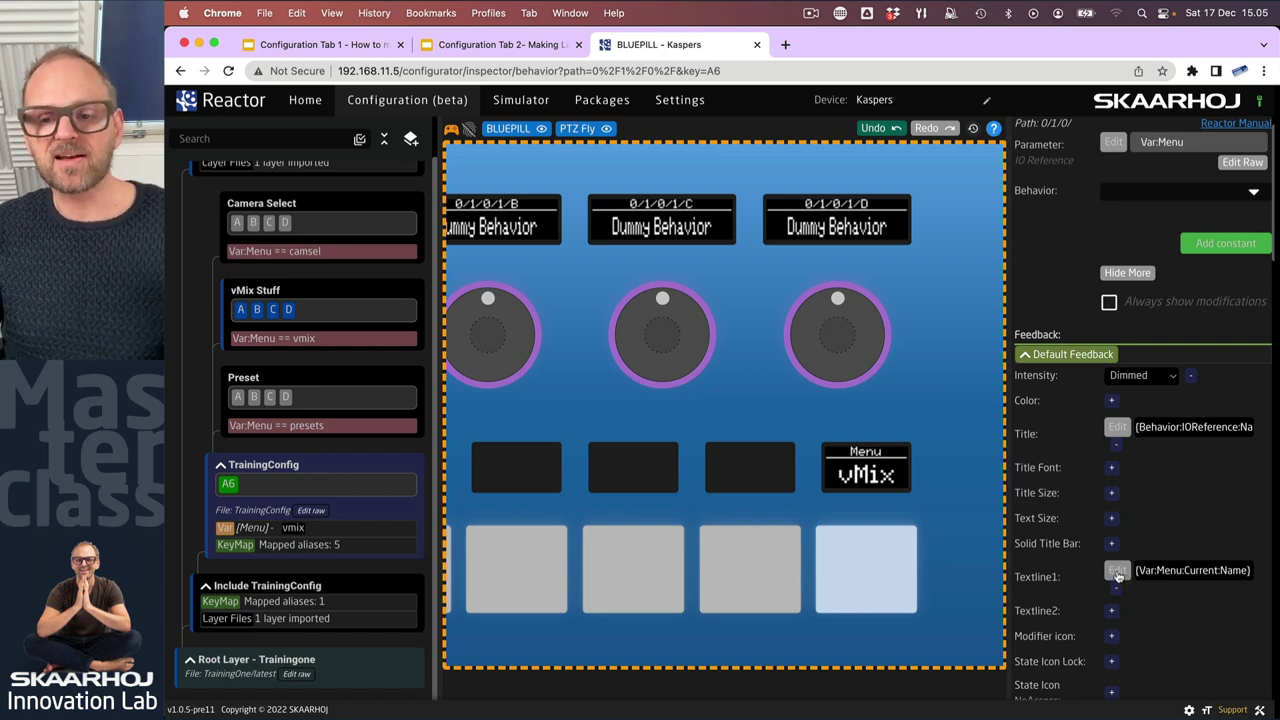
# Bind Textline1 to the Behavior > IO Reference current name, replacing the Menu variable value.
pyautogui.click(1117, 571)
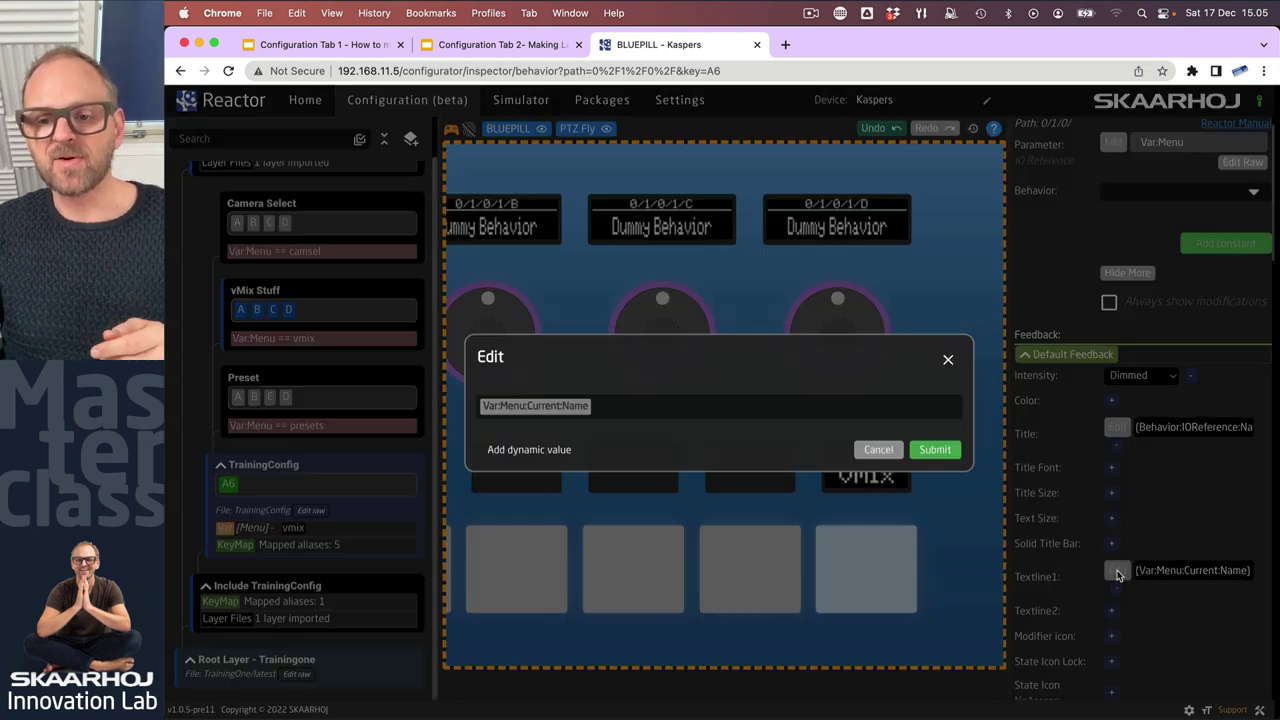
pyautogui.click(561, 414)
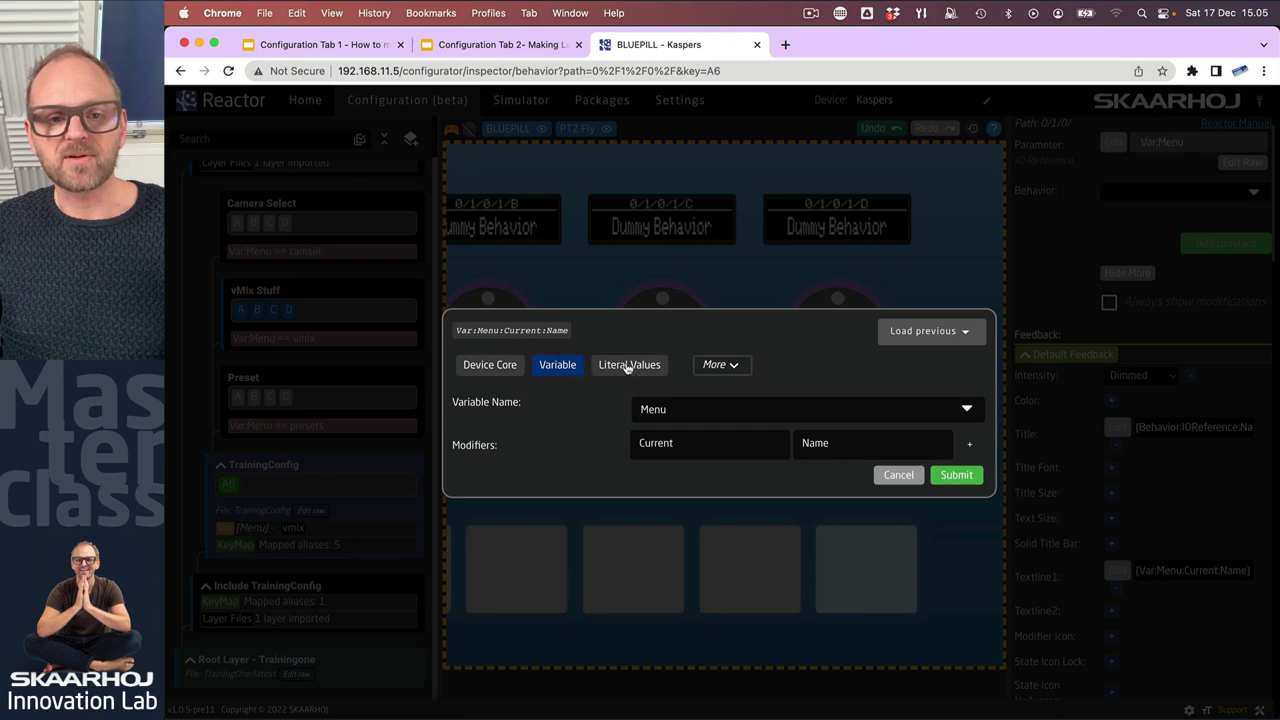
pyautogui.click(707, 365)
pyautogui.click(647, 392)
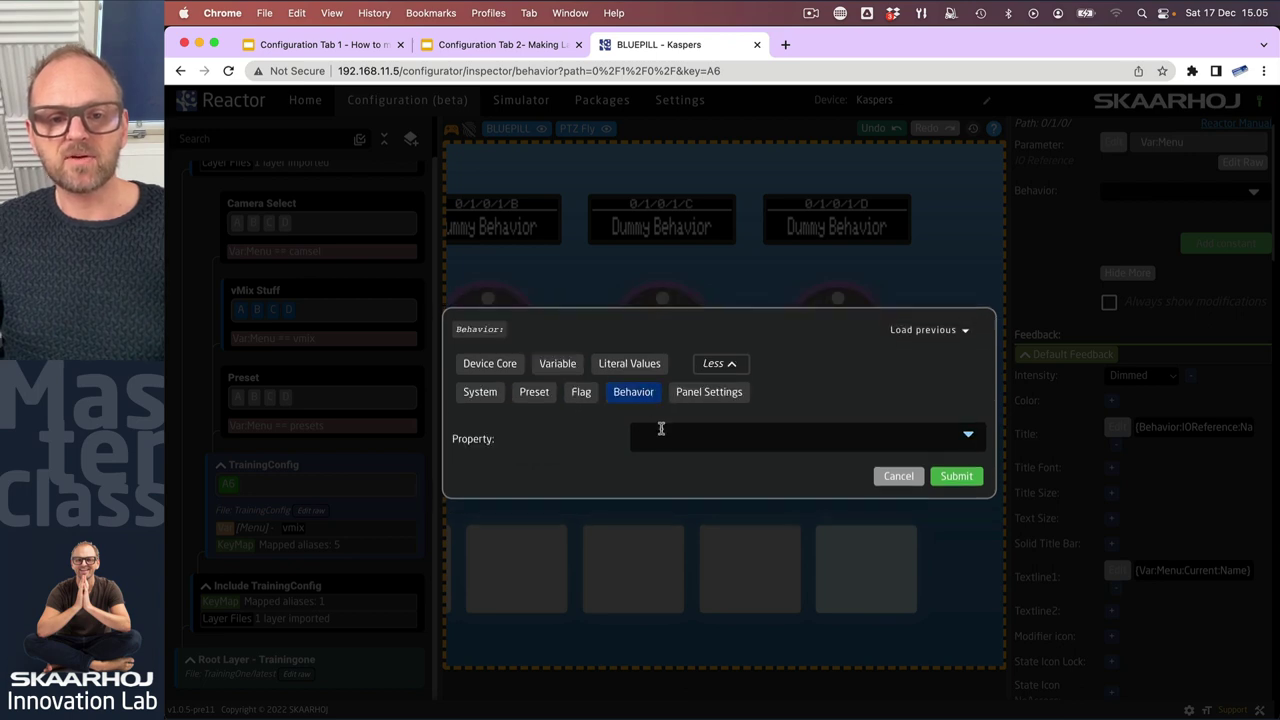
pyautogui.click(661, 430)
pyautogui.click(676, 459)
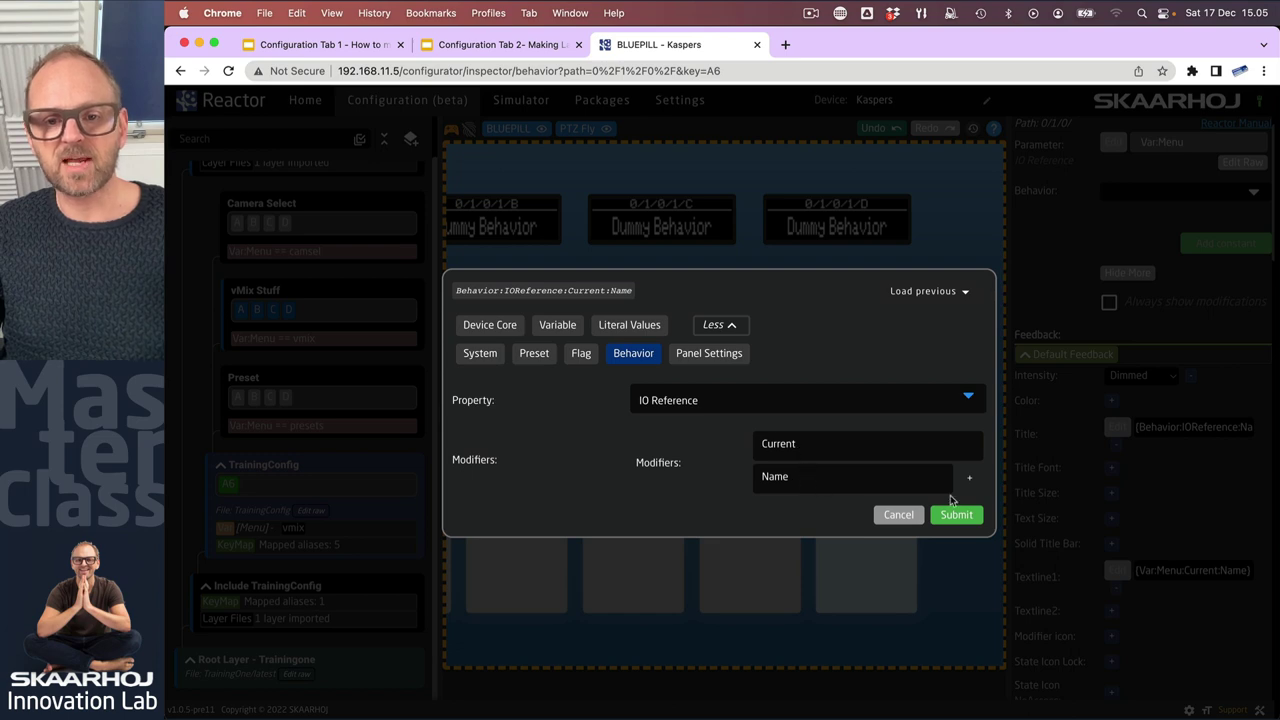
pyautogui.click(958, 515)
pyautogui.click(941, 449)
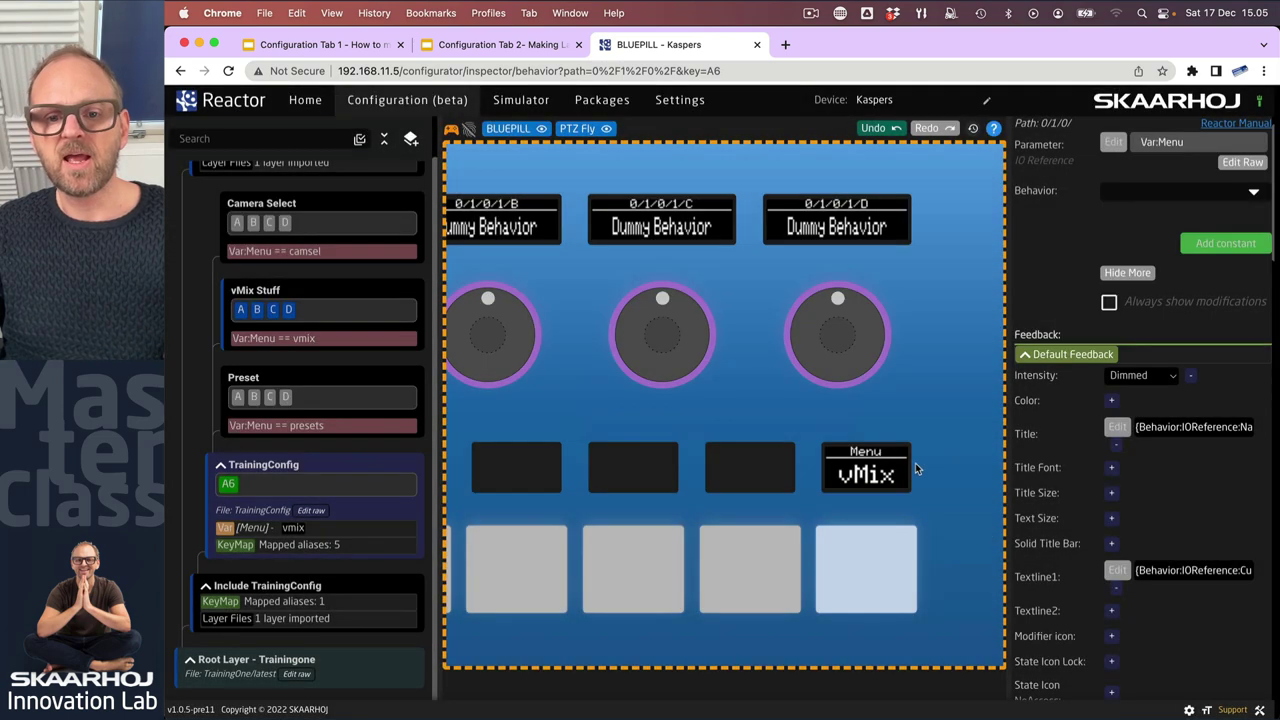
# Cycle A6 to Cam Select, collapse Default Feedback and expand Conditional Feedback Index 20.
pyautogui.click(845, 580)
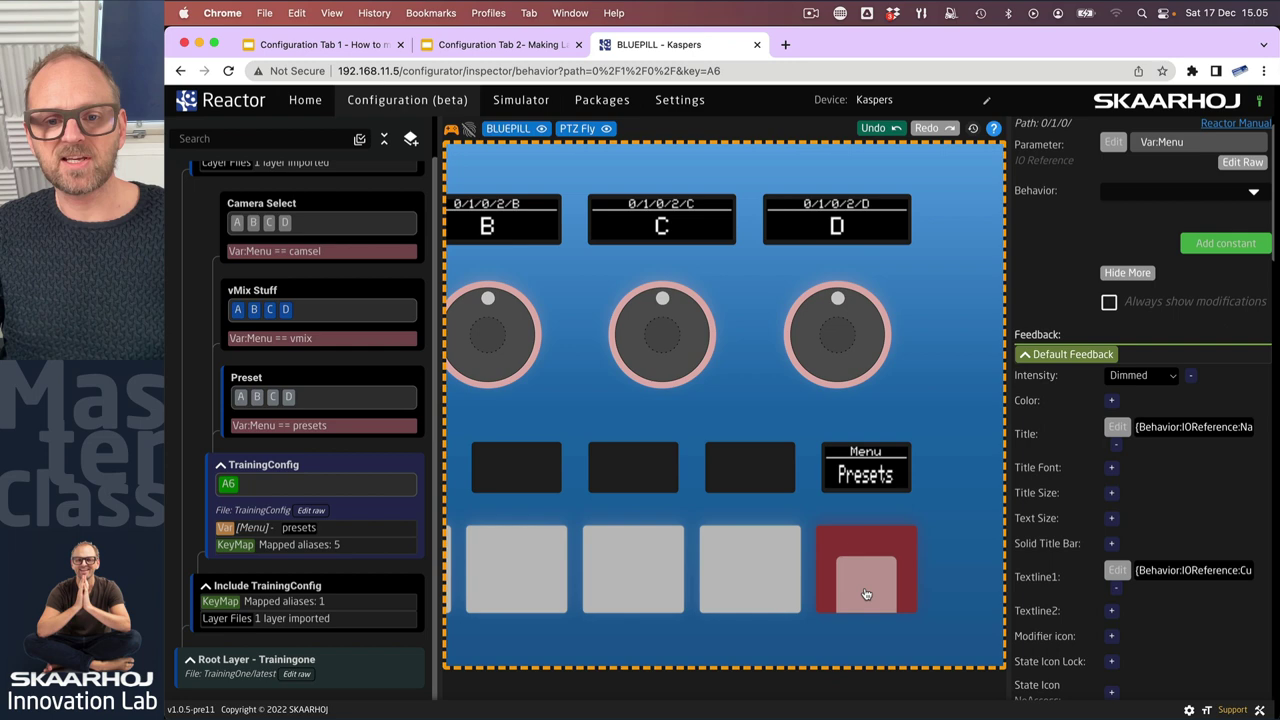
pyautogui.click(858, 590)
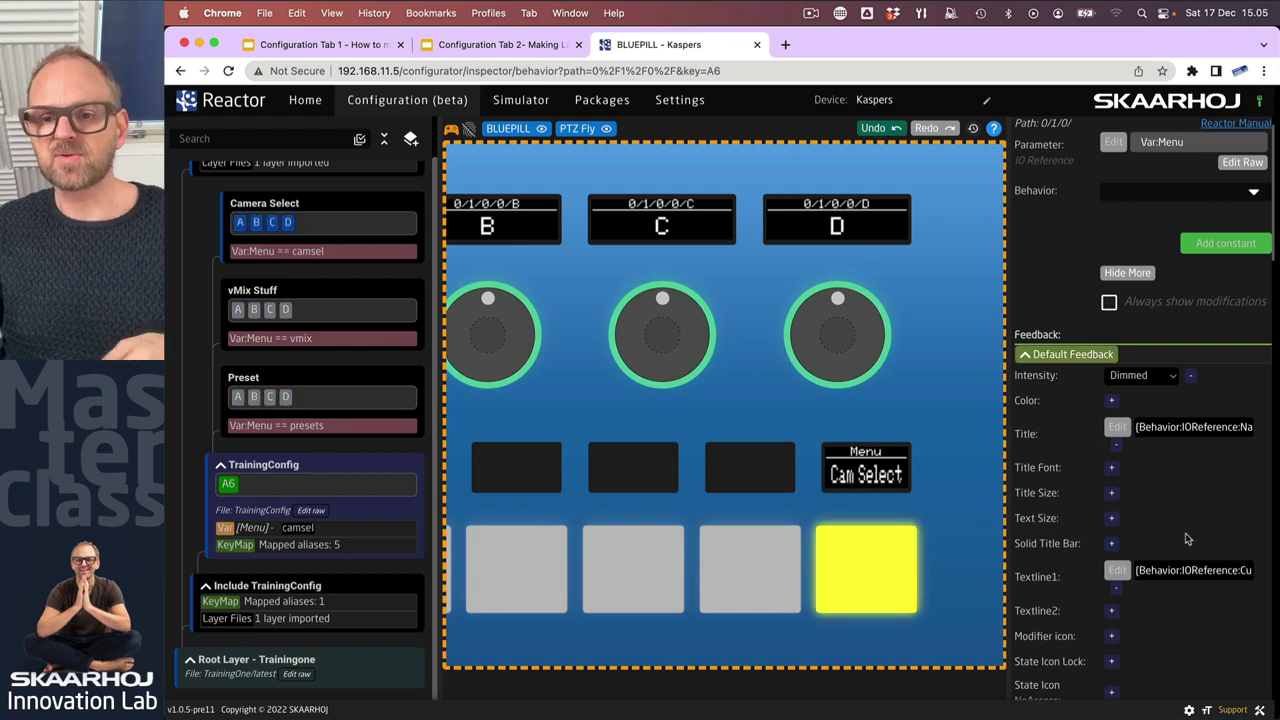
pyautogui.scroll(-3, 1157, 410)
pyautogui.scroll(-2, 1157, 412)
pyautogui.scroll(3, 1100, 360)
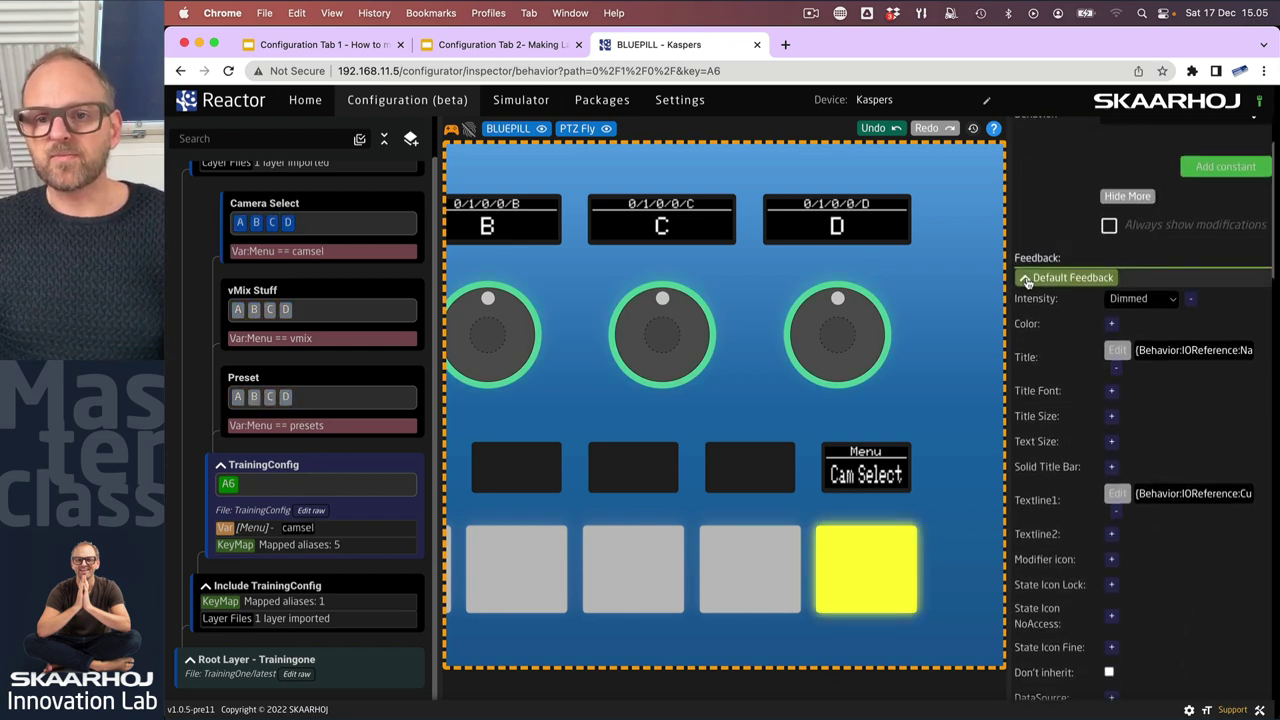
pyautogui.click(1050, 278)
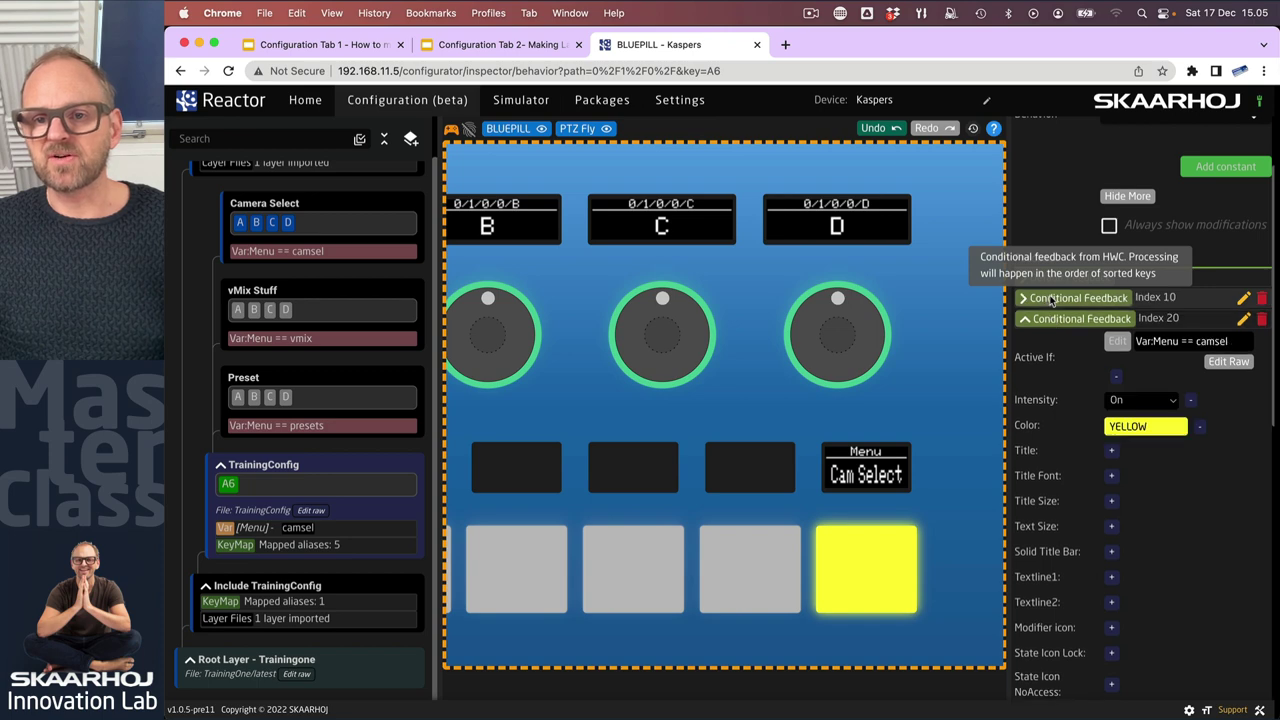
pyautogui.click(1050, 298)
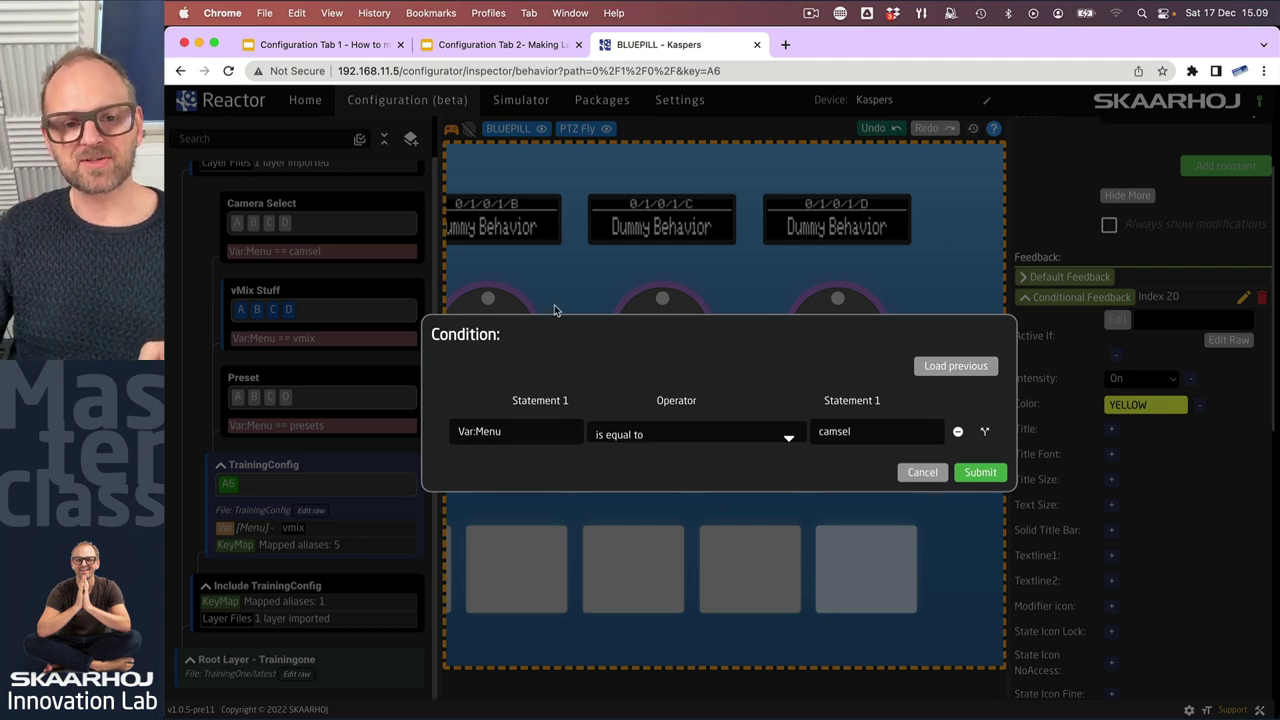
# Set condition Statement 1 to Behavior > Events > cycle > Time To Now.
pyautogui.click(539, 437)
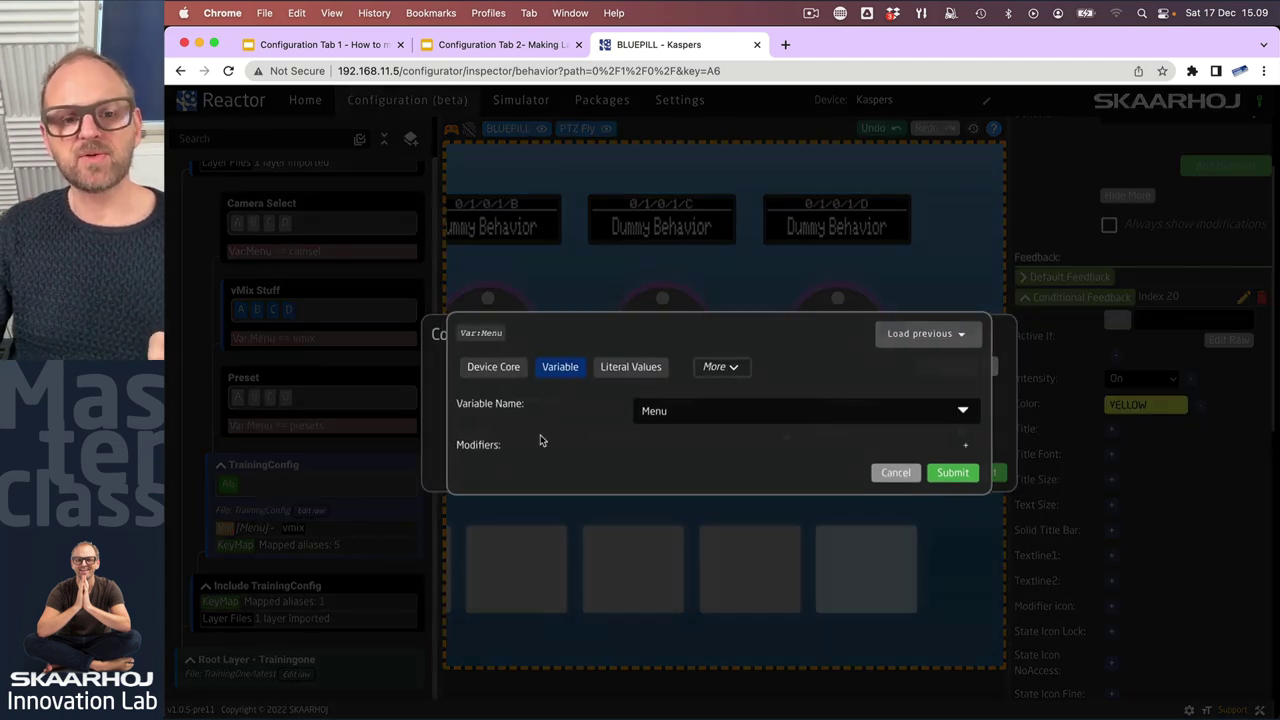
pyautogui.click(645, 370)
pyautogui.click(569, 382)
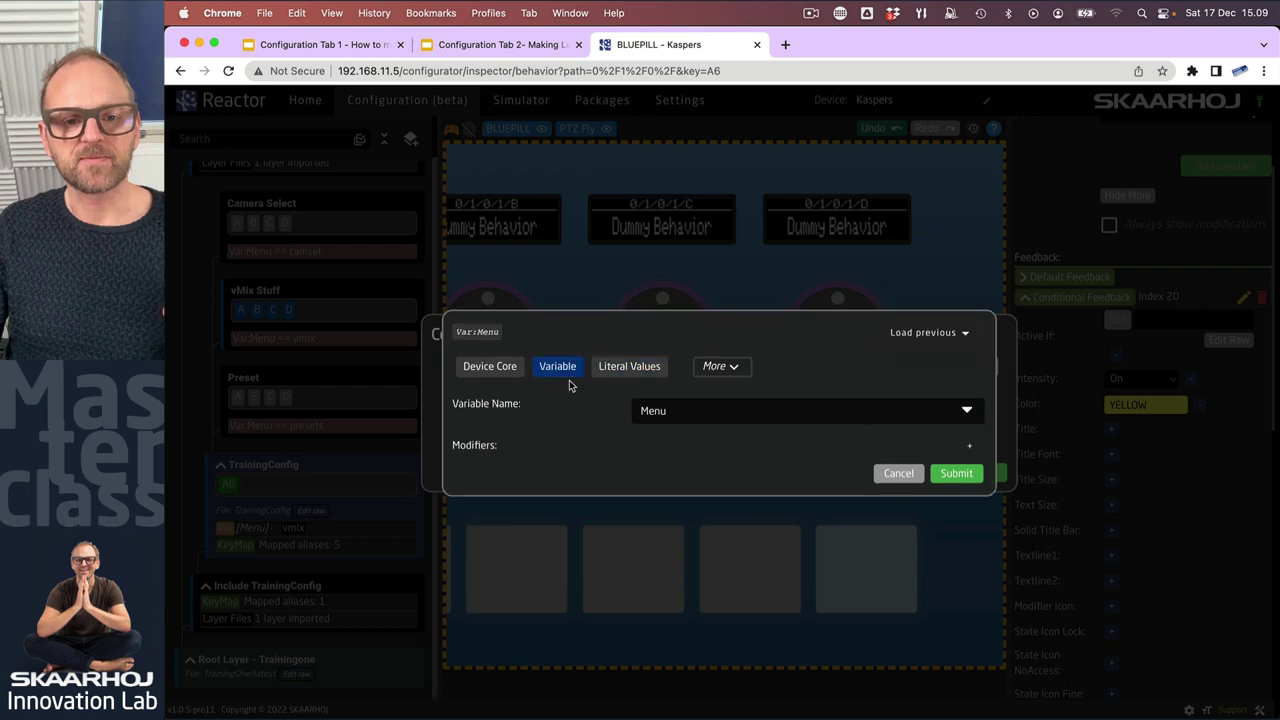
pyautogui.click(736, 368)
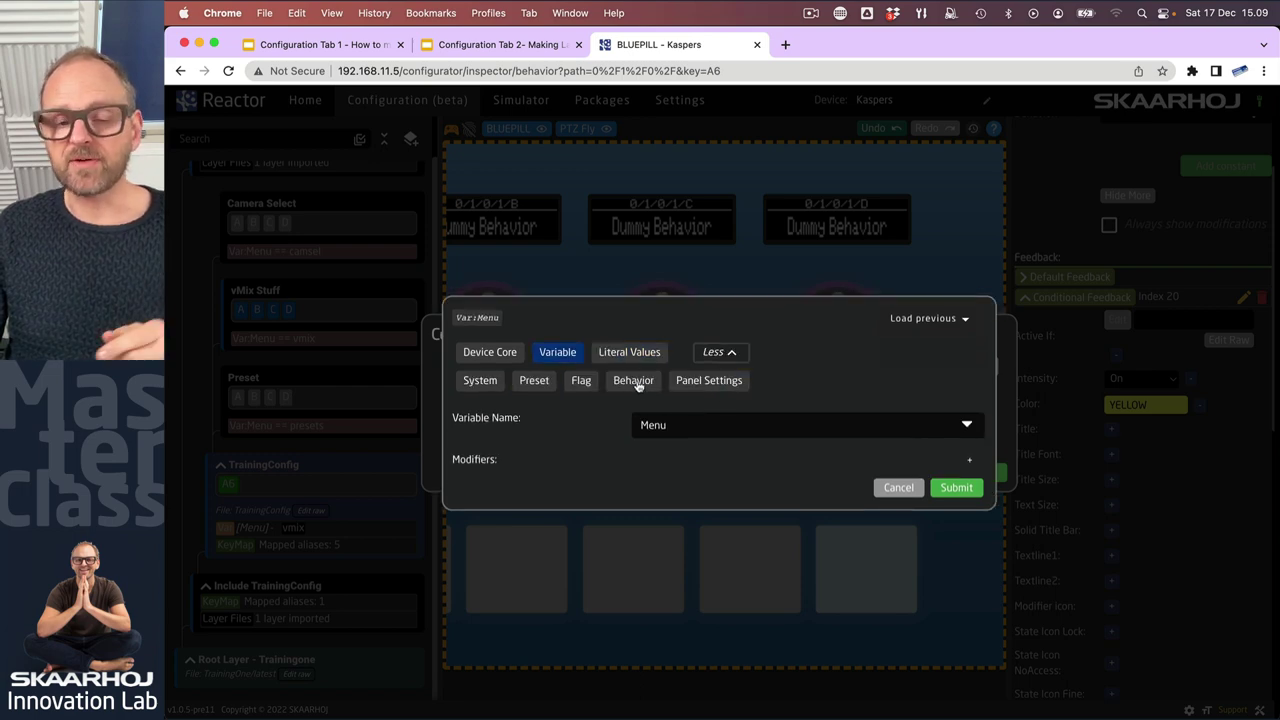
pyautogui.click(636, 384)
pyautogui.click(669, 434)
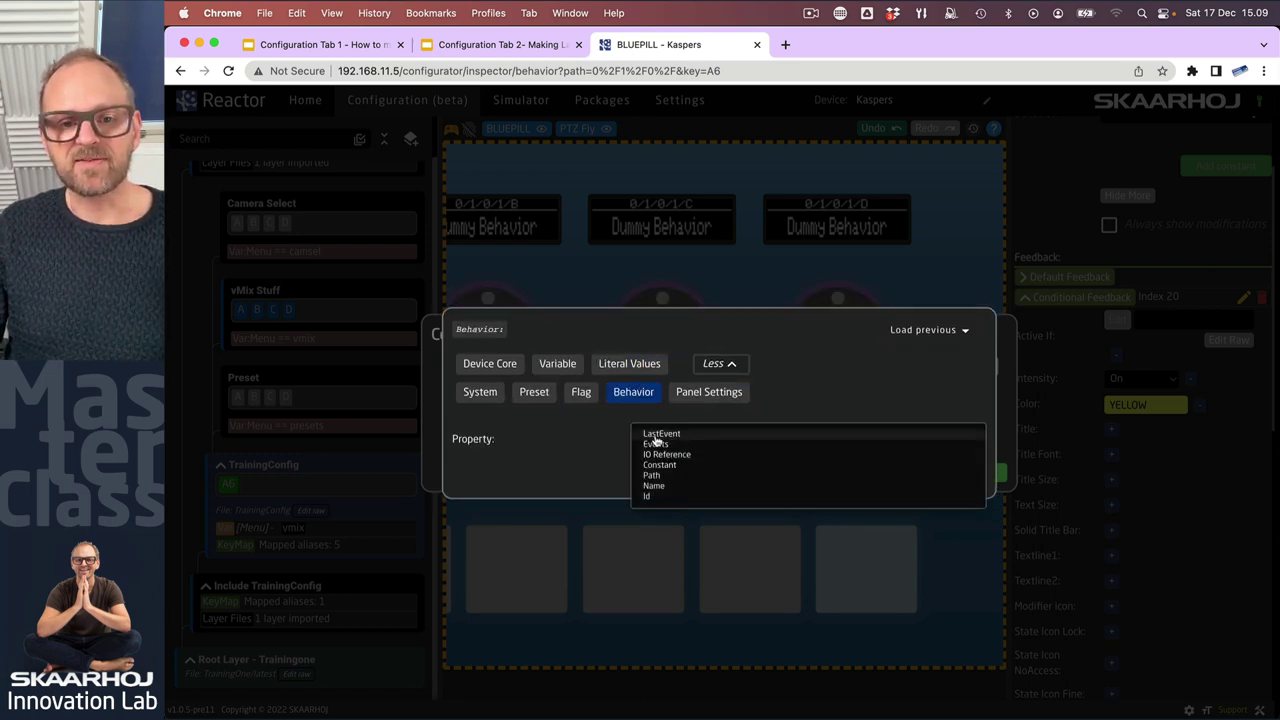
pyautogui.click(655, 444)
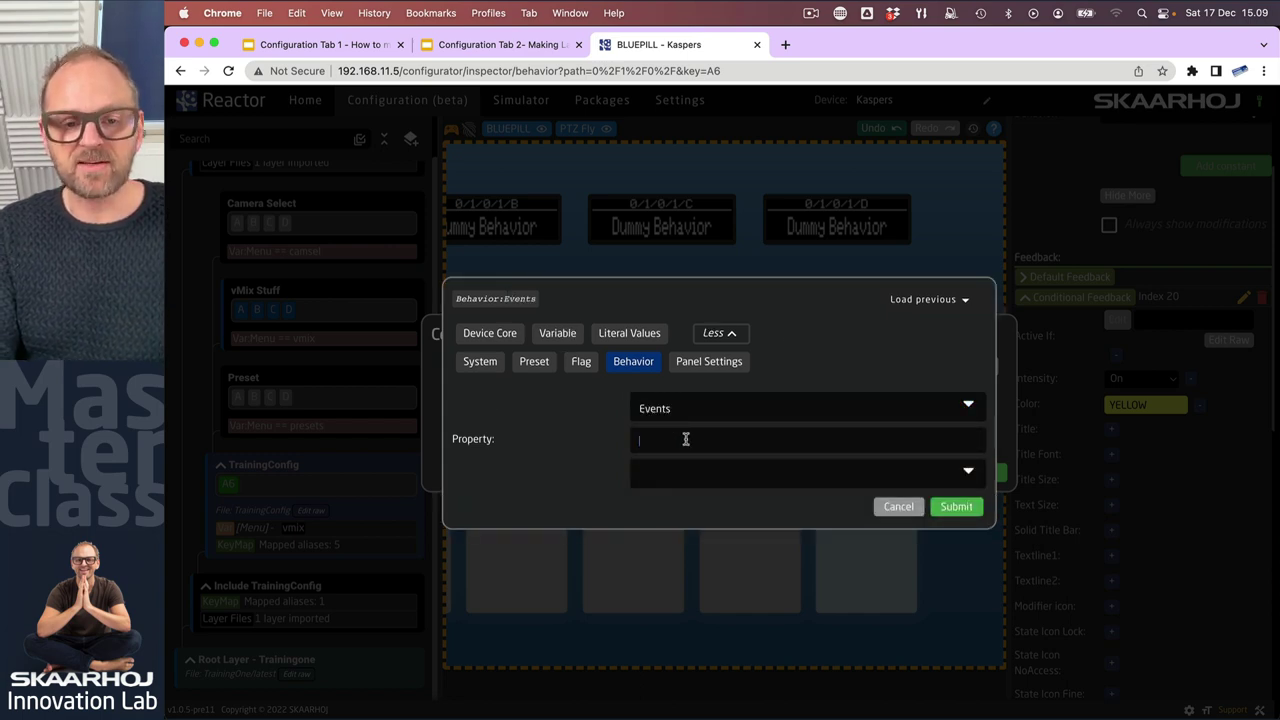
pyautogui.write('Cycle')
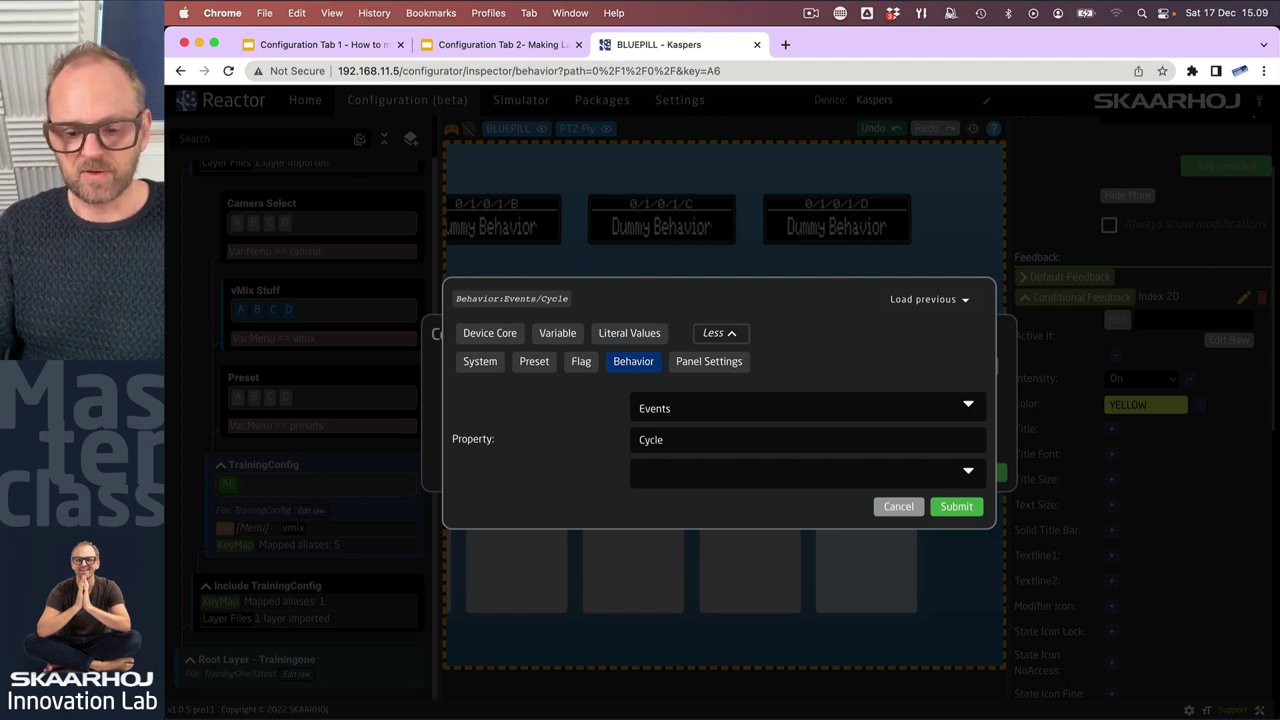
pyautogui.click(931, 472)
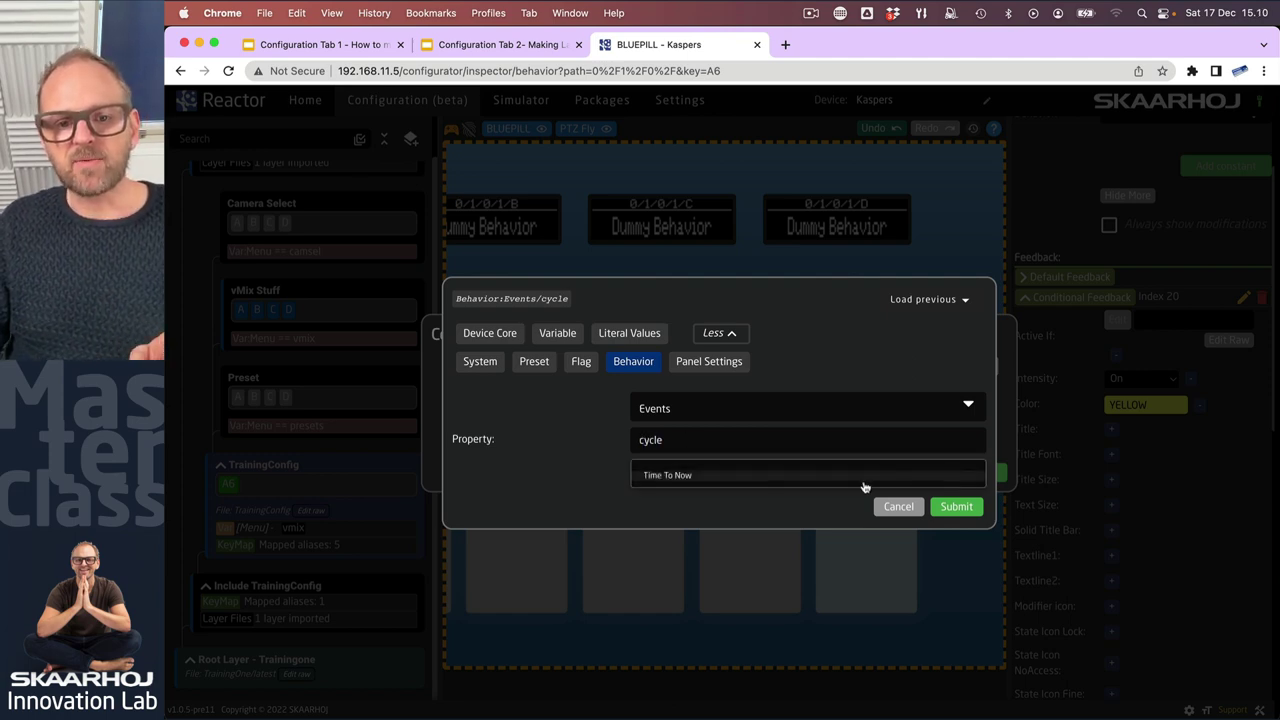
pyautogui.click(689, 479)
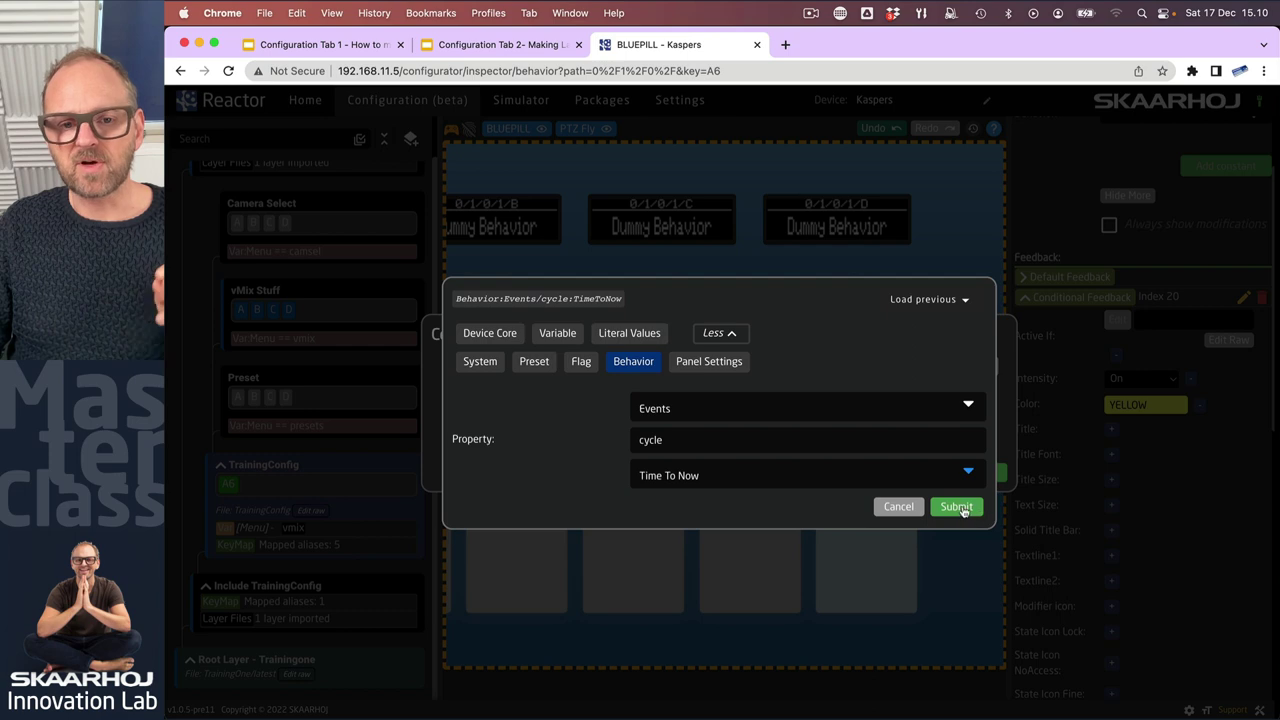
pyautogui.click(957, 507)
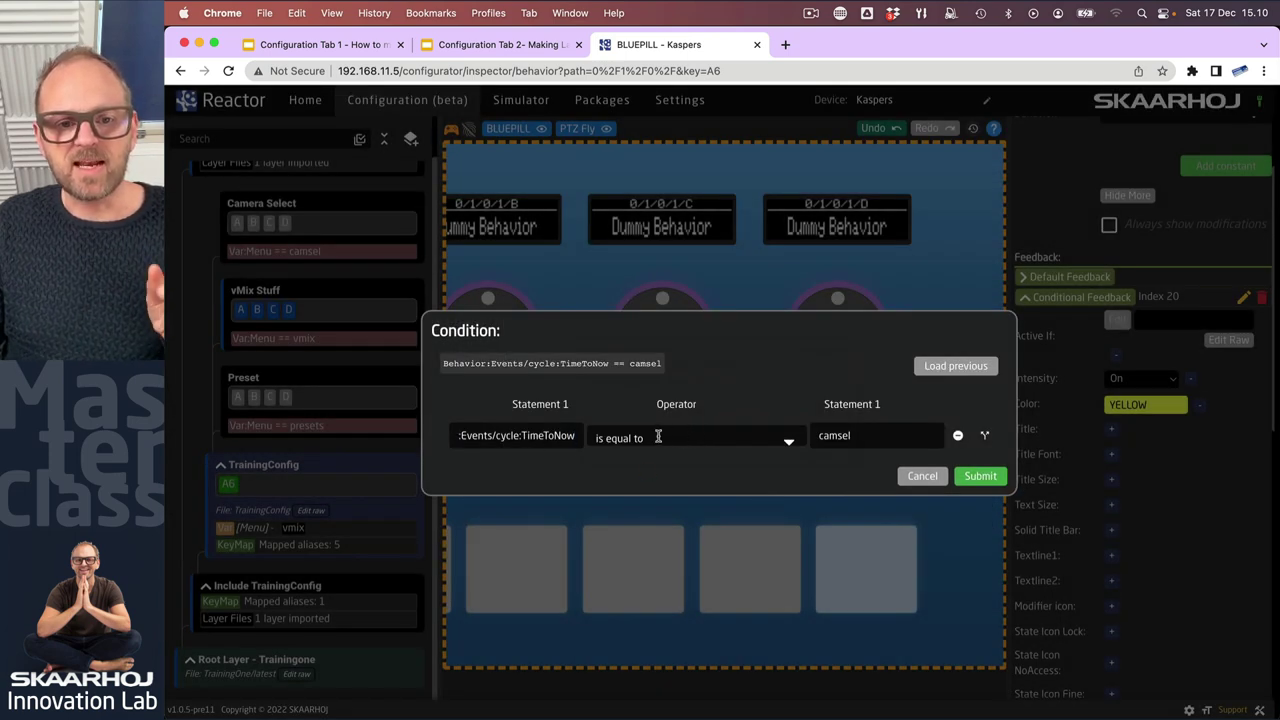
# Set the operator to 'is less than or equal to' with value 300, replacing camsel.
pyautogui.click(667, 437)
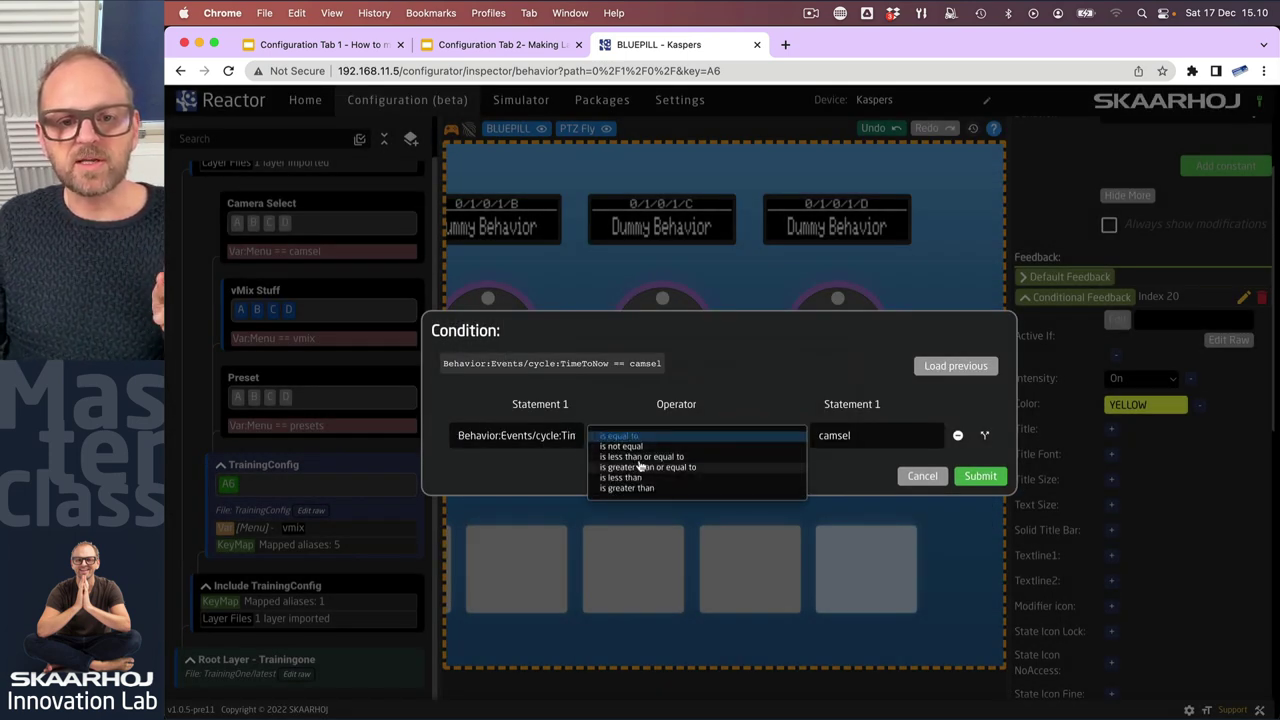
pyautogui.click(640, 456)
pyautogui.click(875, 434)
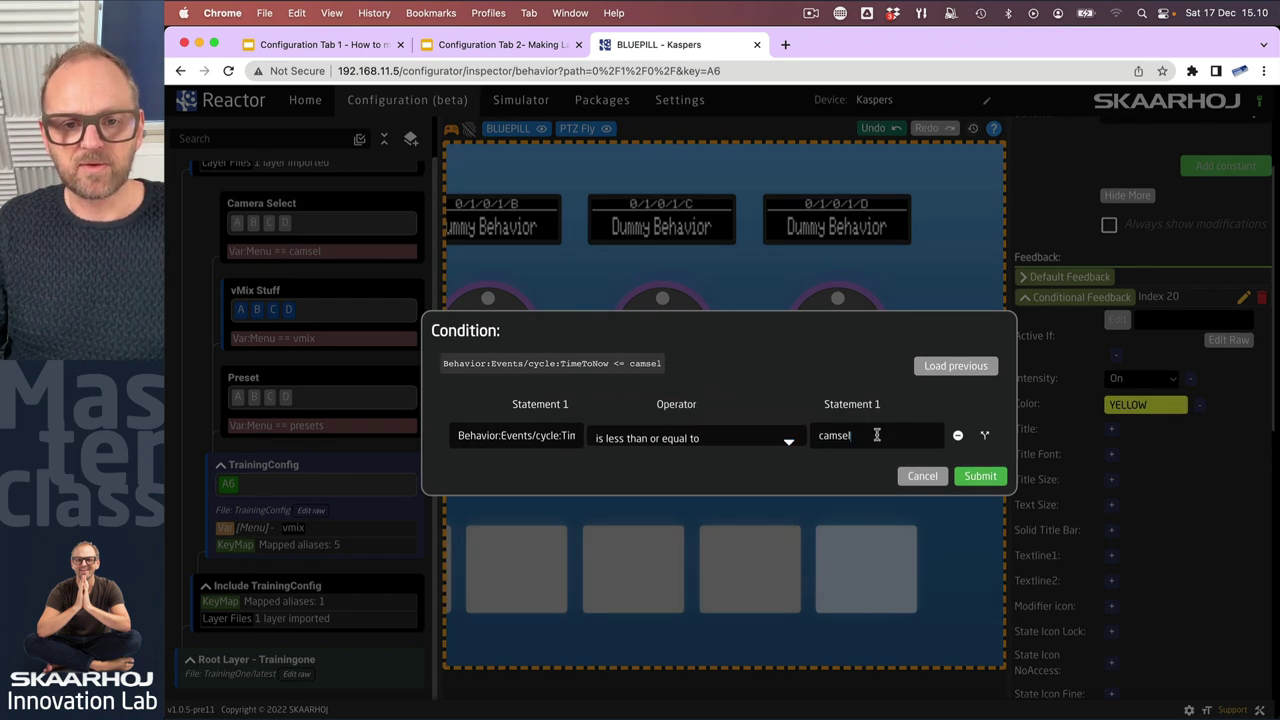
pyautogui.click(876, 434)
pyautogui.doubleClick(668, 428)
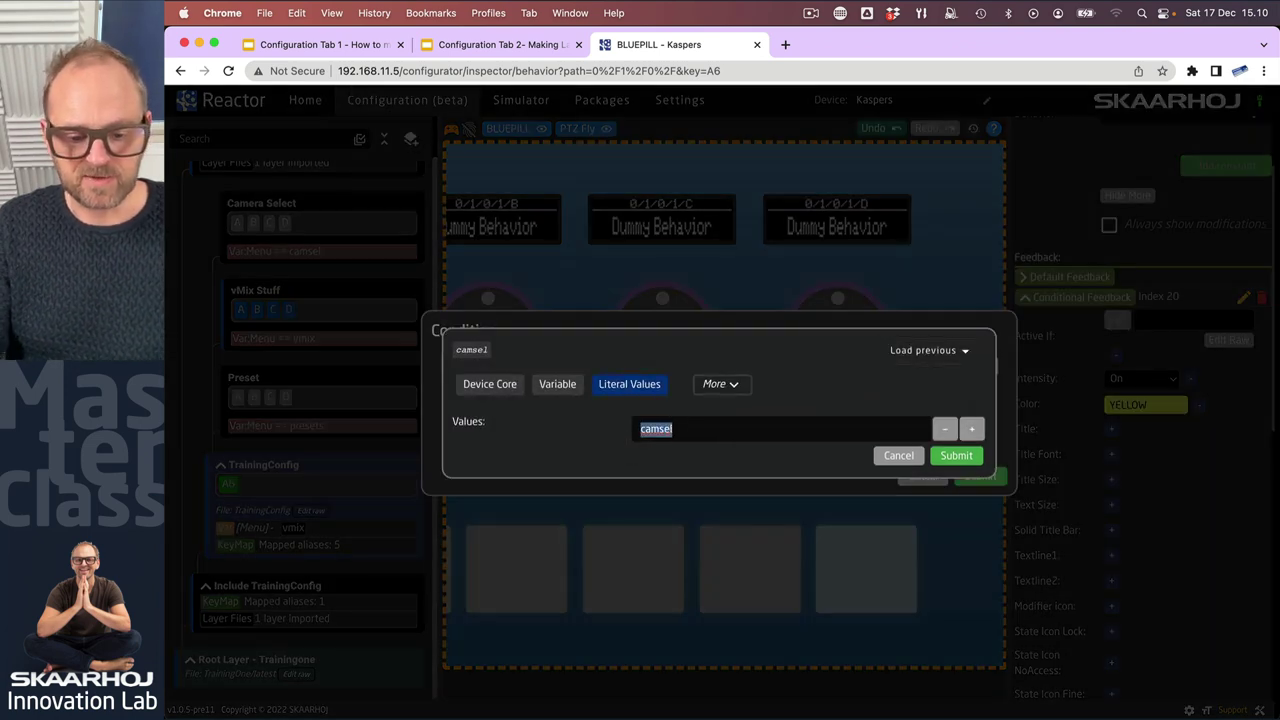
pyautogui.write('300')
pyautogui.click(957, 456)
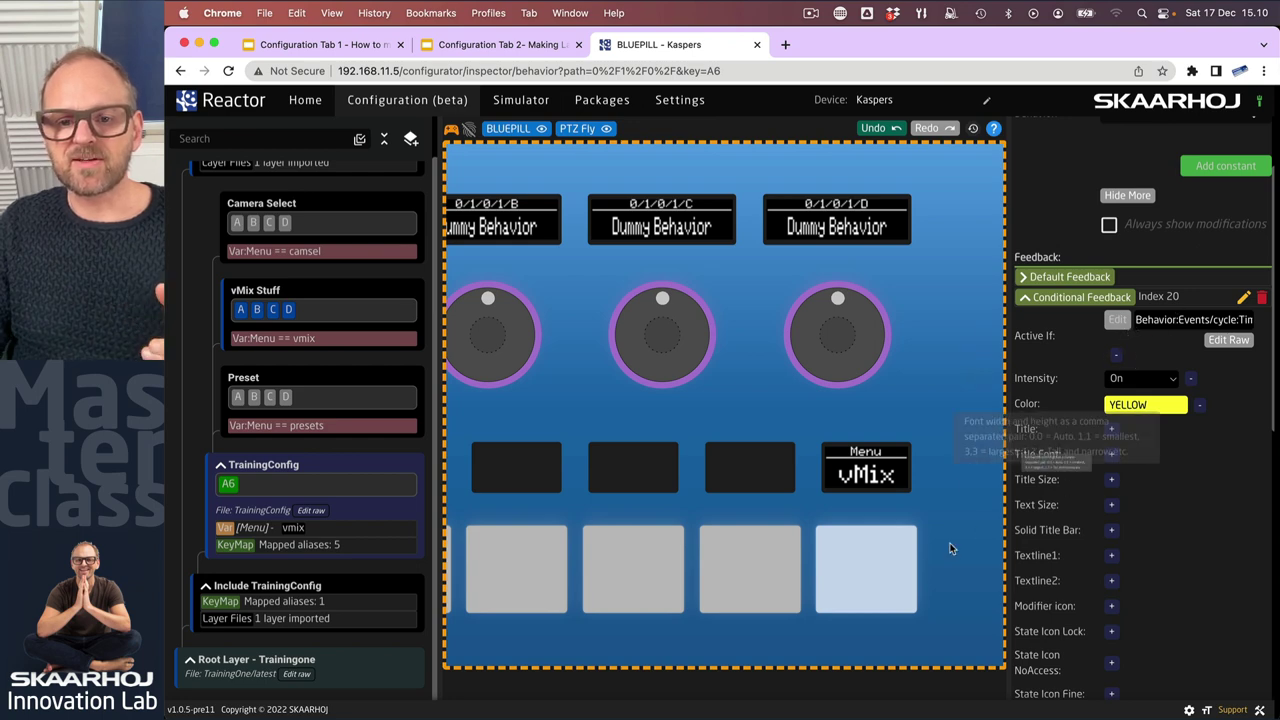
# Cycle A6 through Presets, vMix and Cam Select to check the brief yellow flash.
pyautogui.click(865, 596)
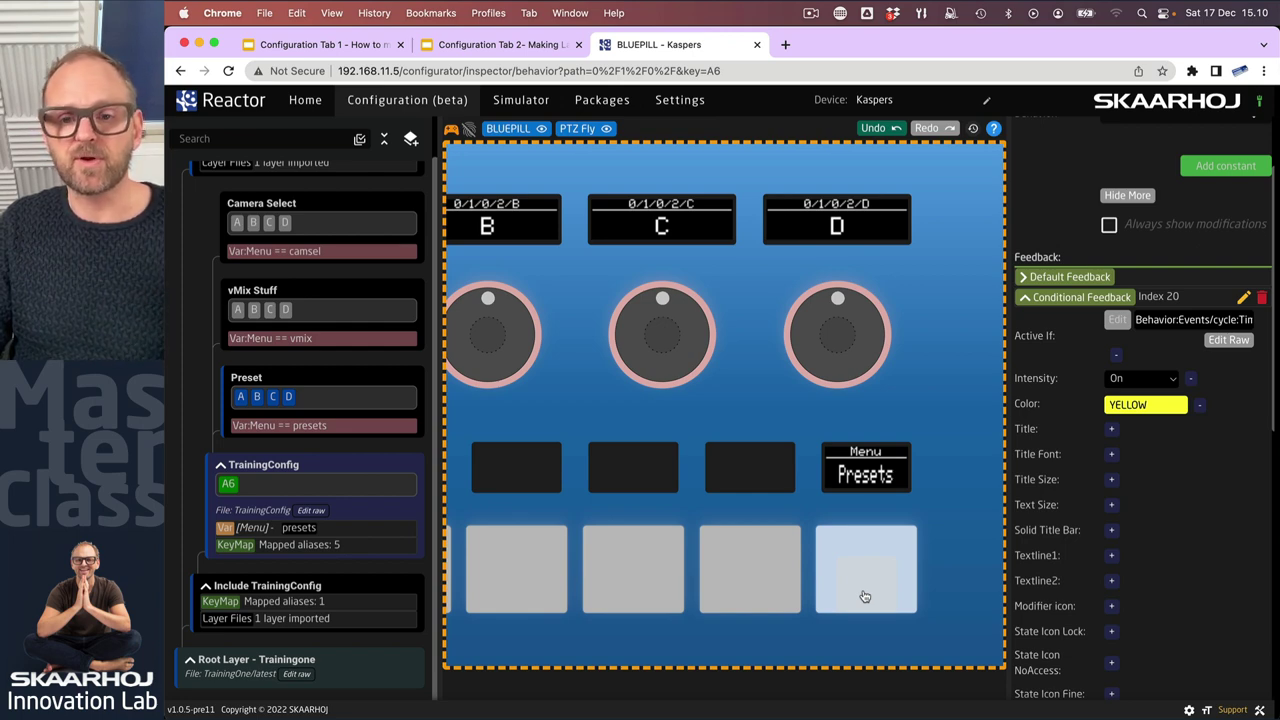
pyautogui.click(865, 596)
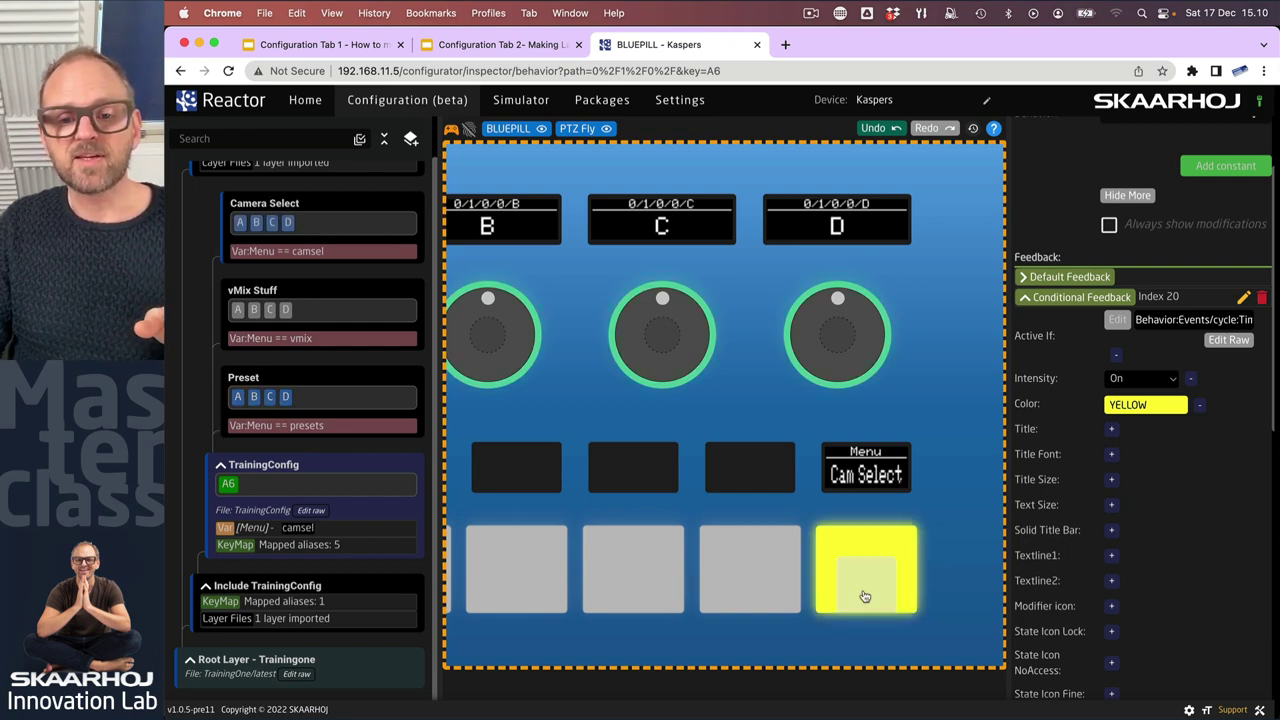
pyautogui.click(865, 596)
pyautogui.click(865, 596)
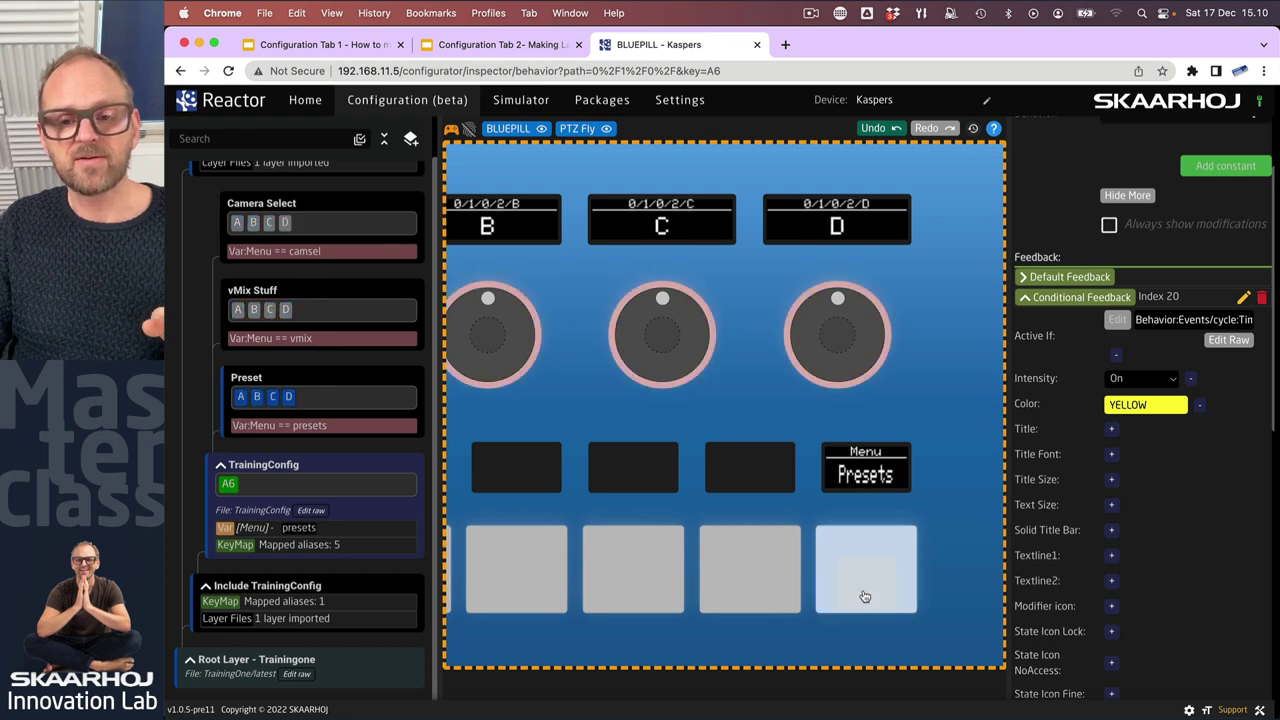
pyautogui.click(865, 596)
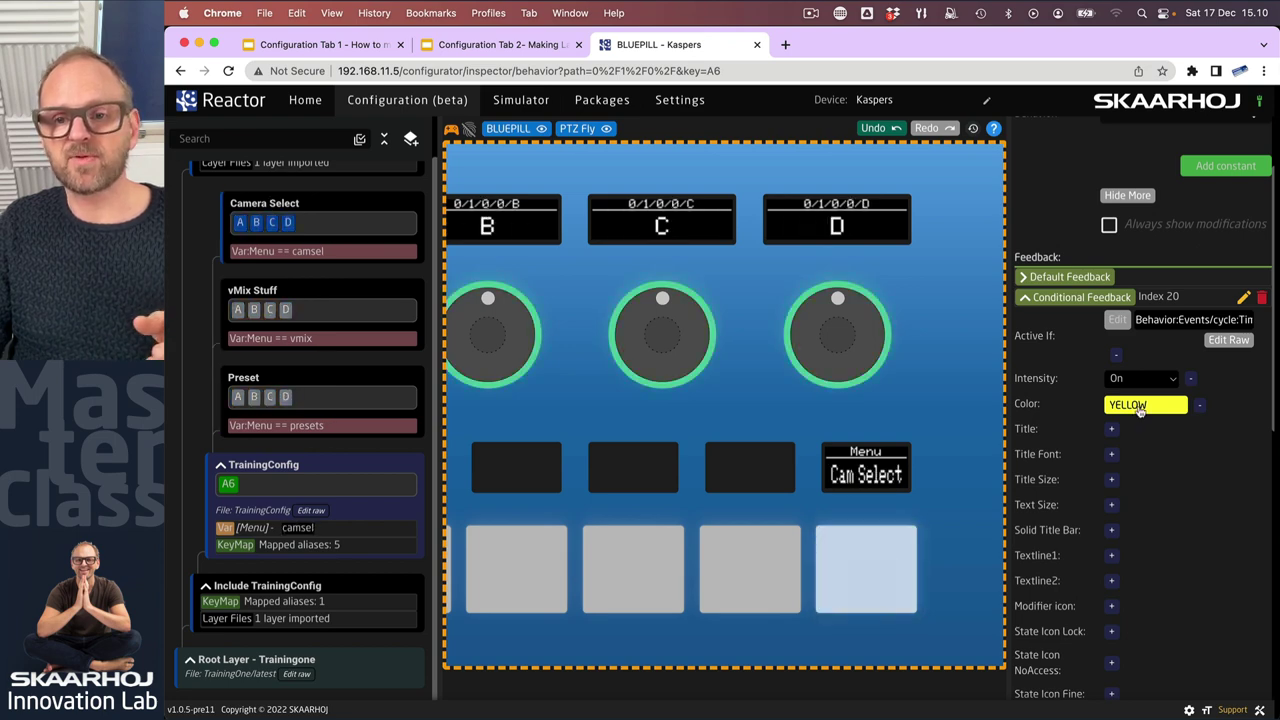
# Add an OR row to Active If reading Behavior > LastEvent > Binary > Pressed.
pyautogui.click(1117, 319)
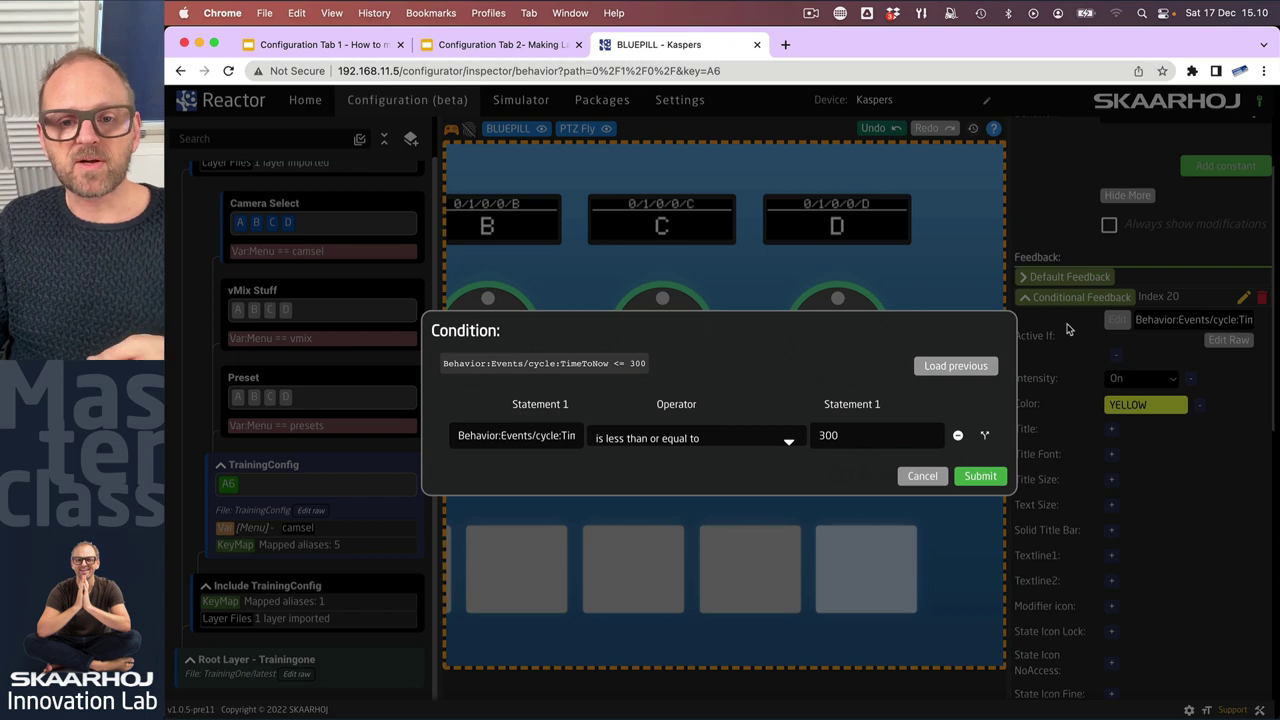
pyautogui.click(984, 435)
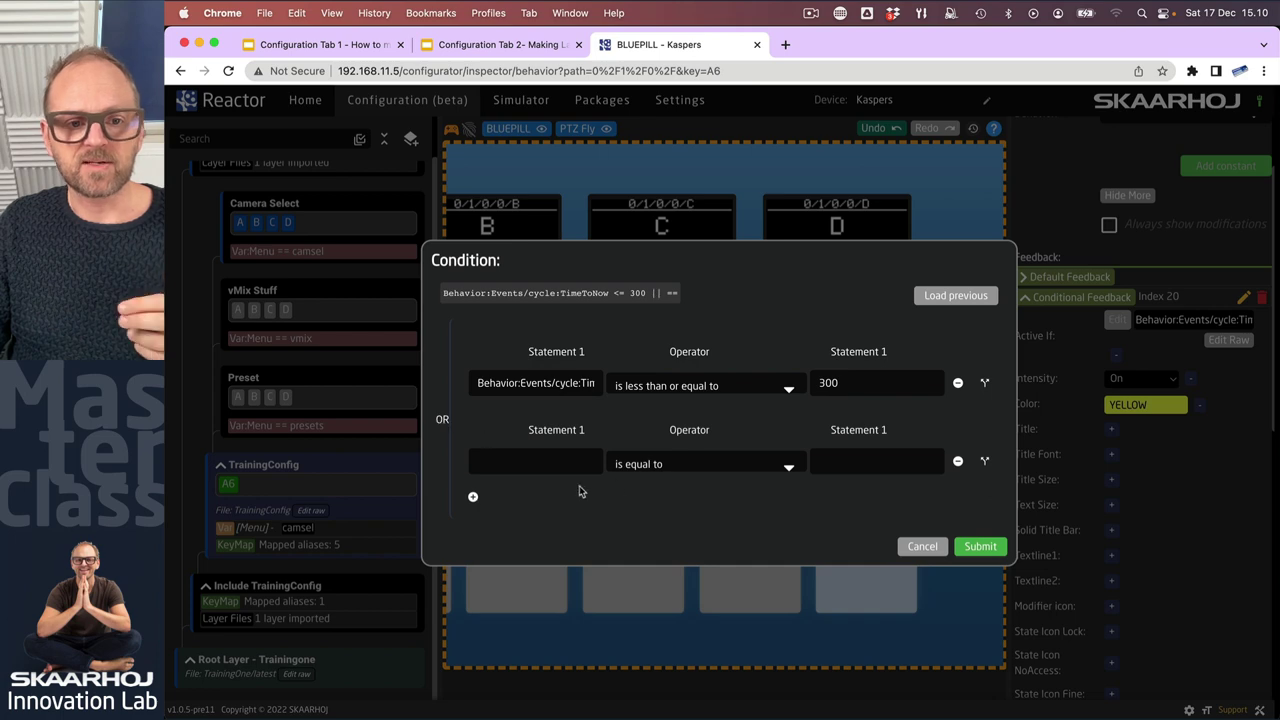
pyautogui.click(563, 458)
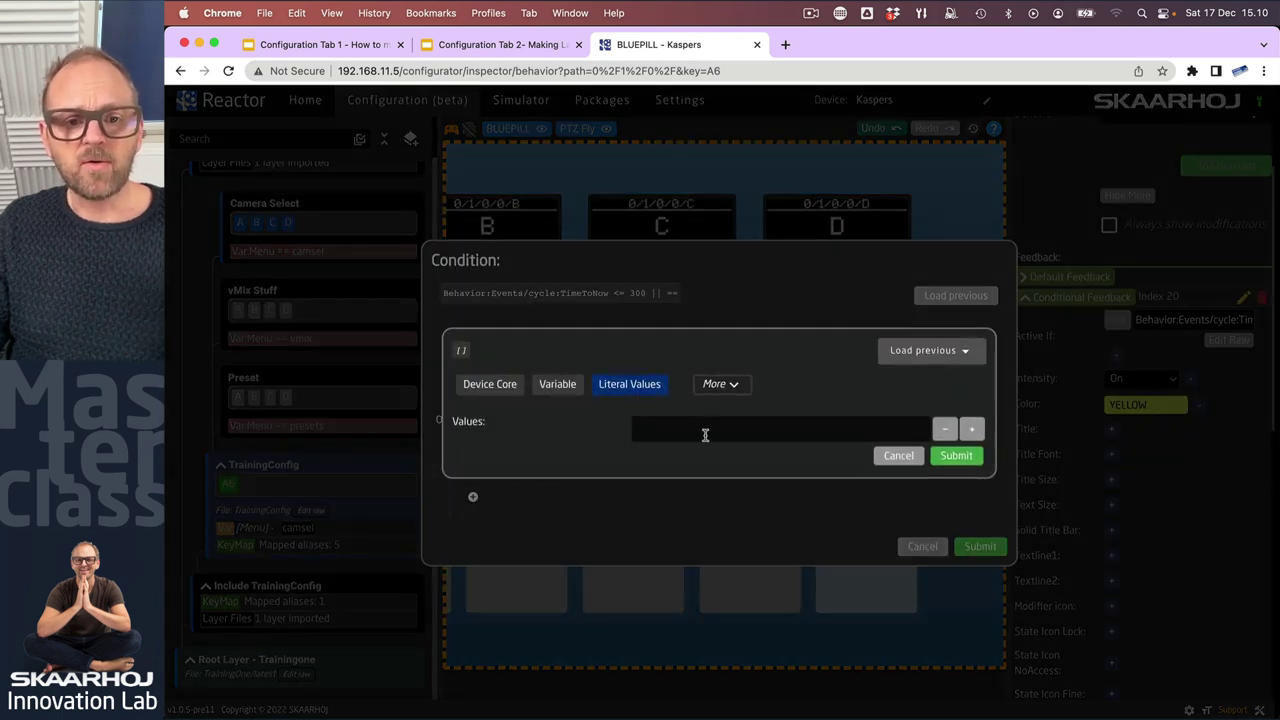
pyautogui.click(721, 386)
pyautogui.click(633, 374)
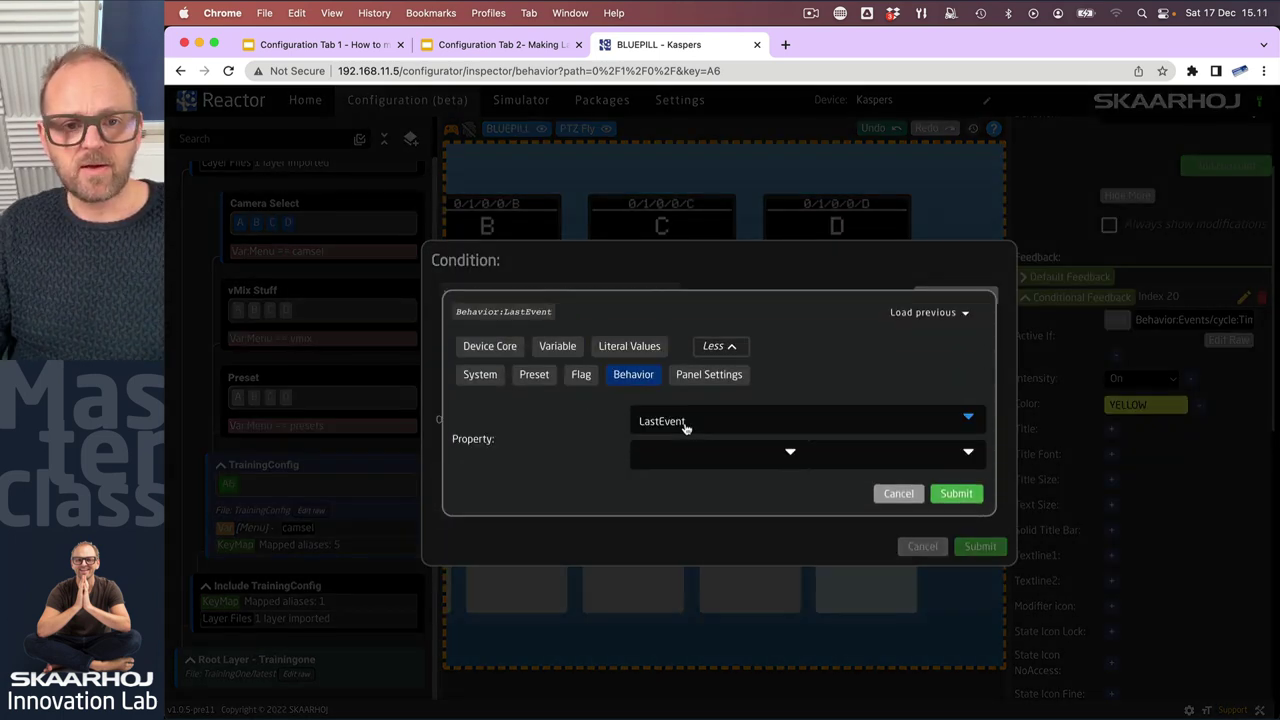
pyautogui.click(770, 455)
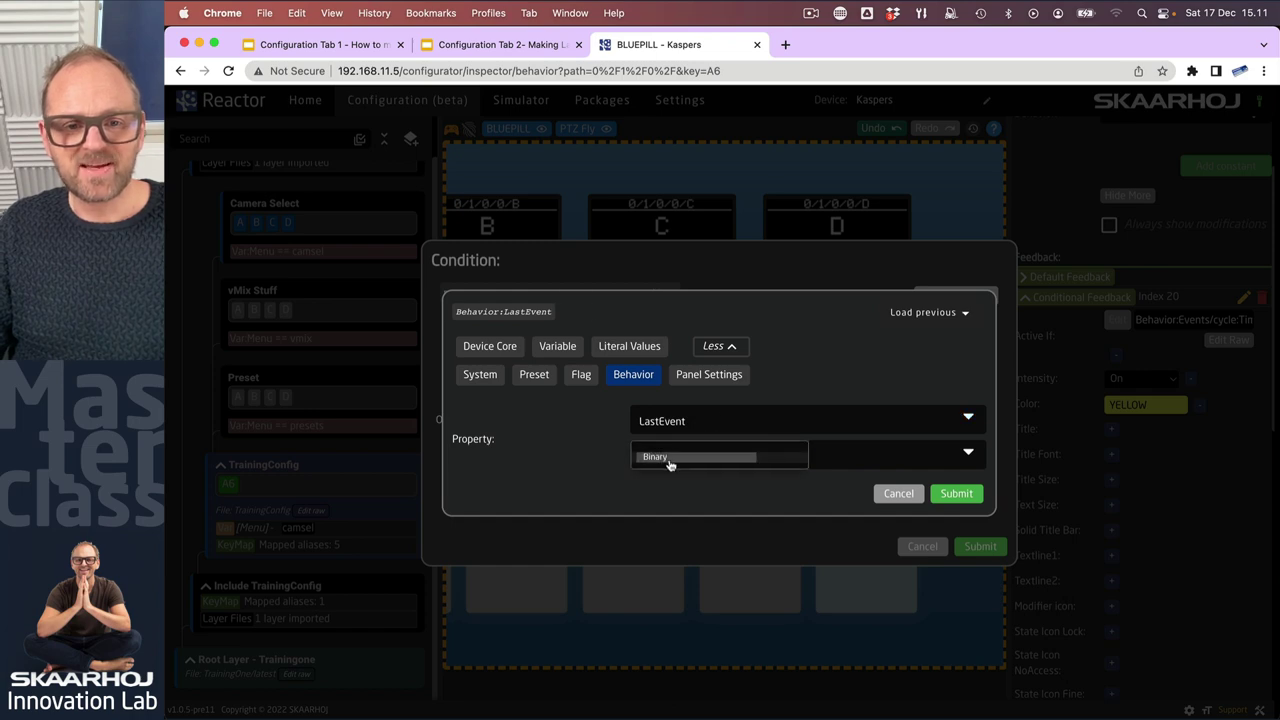
pyautogui.click(671, 463)
pyautogui.click(905, 452)
pyautogui.click(850, 457)
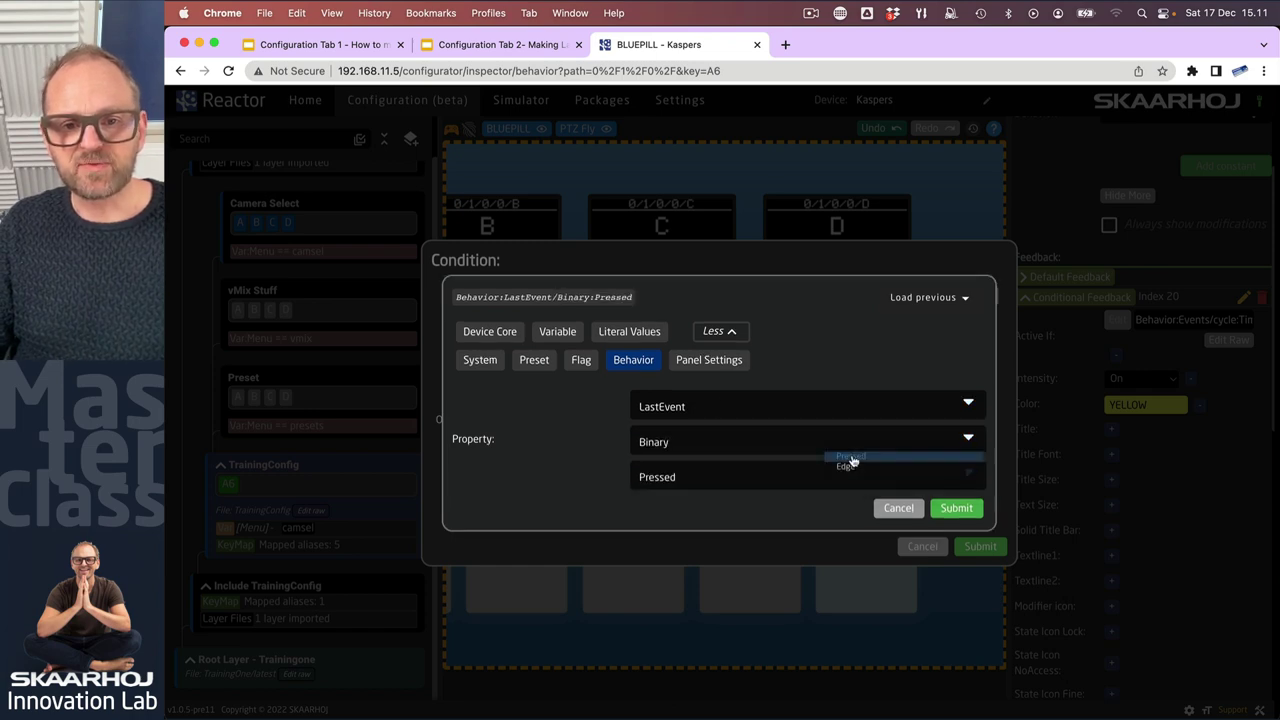
pyautogui.click(966, 513)
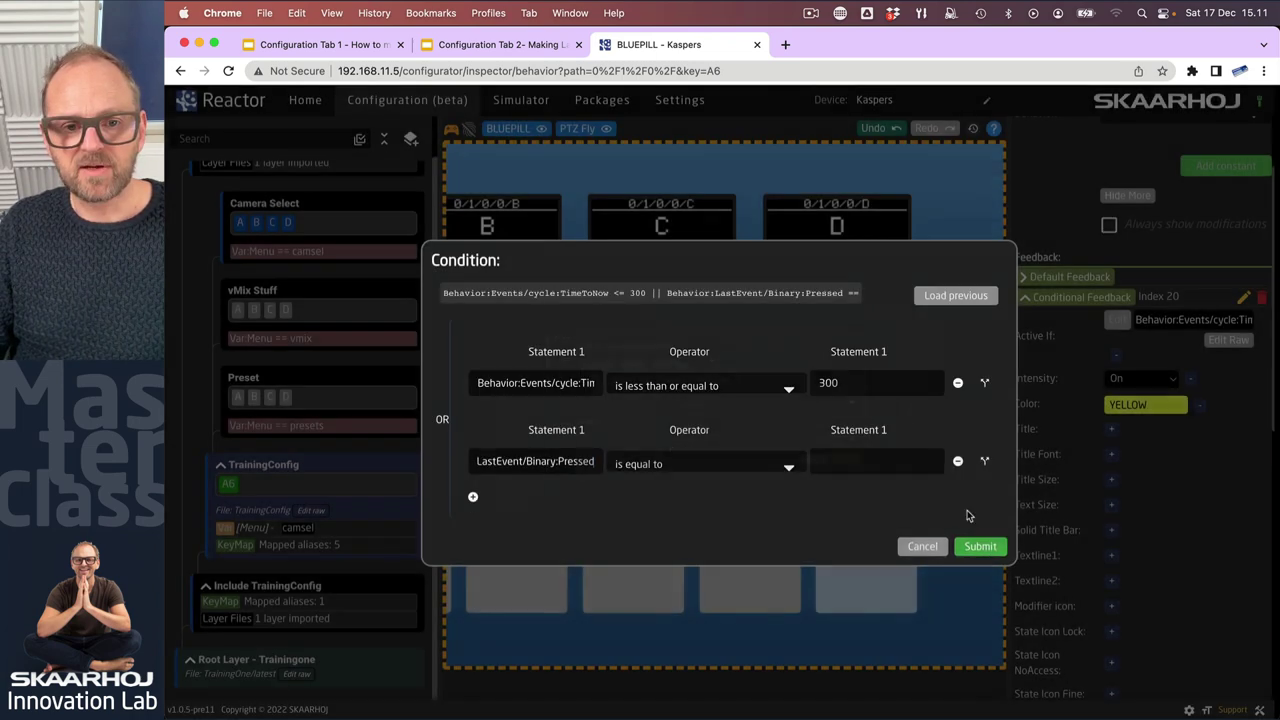
# Compare the LastEvent statement against the literal value true.
pyautogui.click(868, 461)
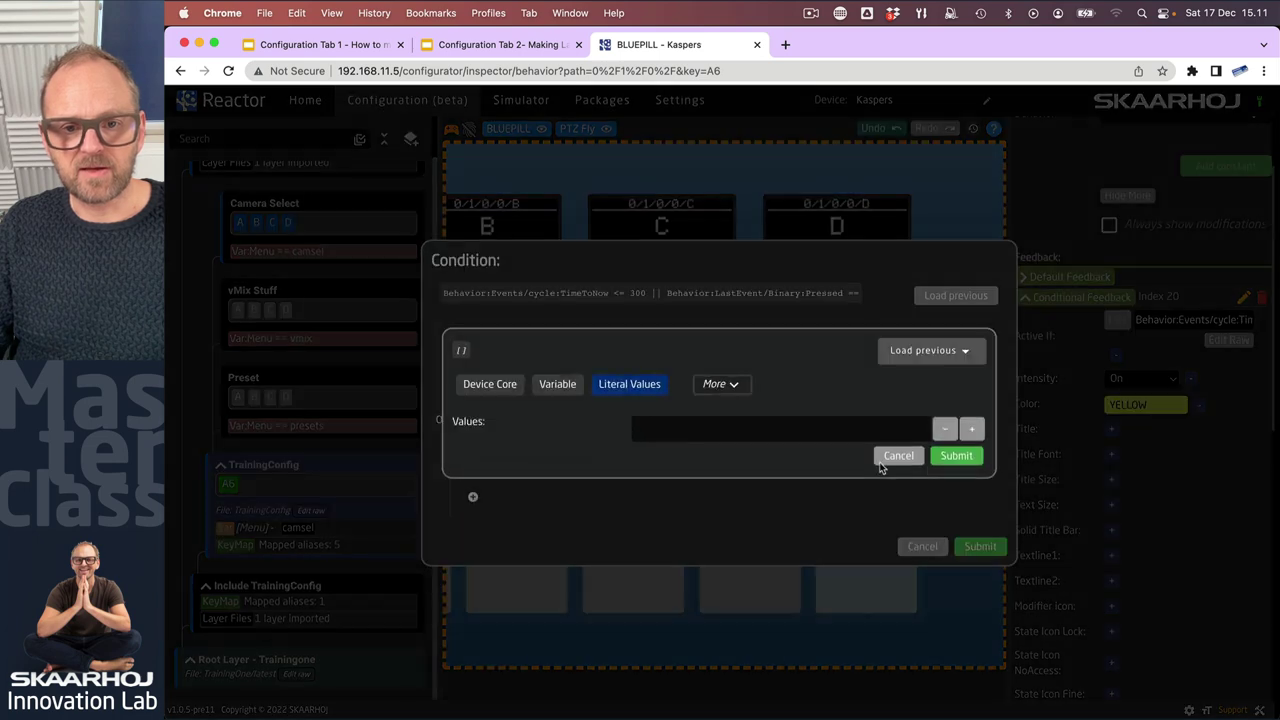
pyautogui.click(691, 428)
pyautogui.write('true')
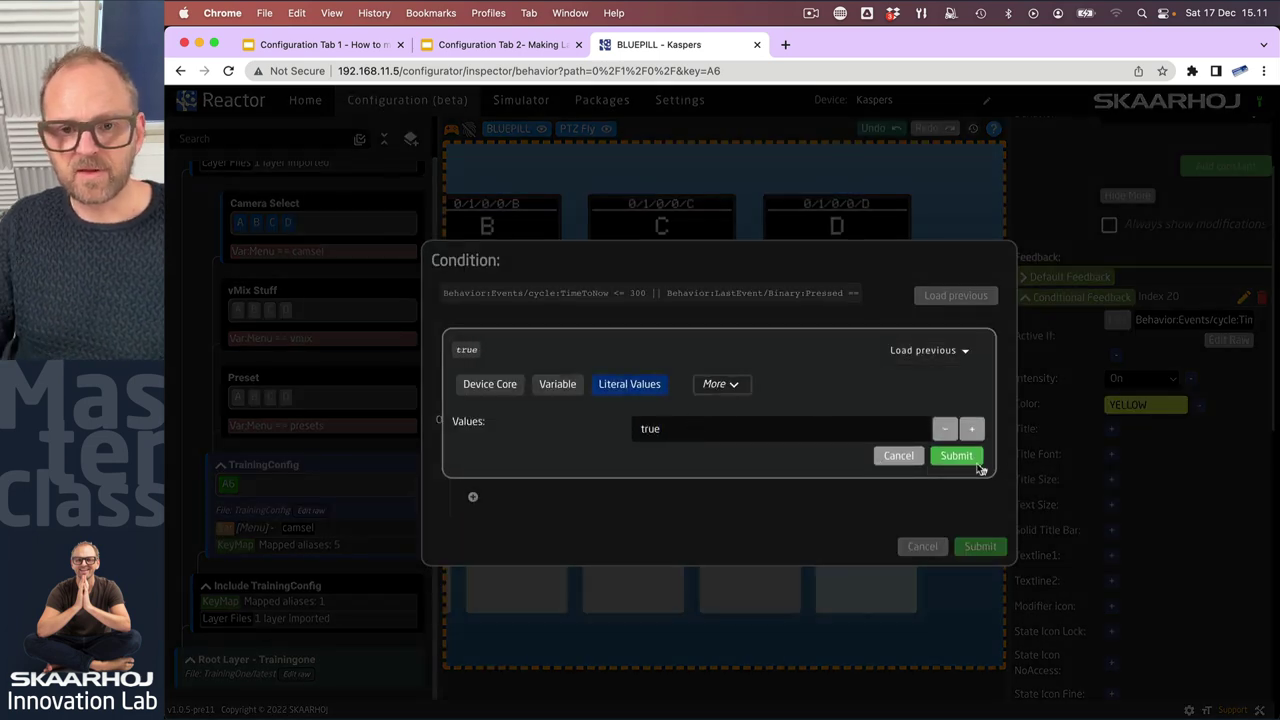
pyautogui.click(977, 462)
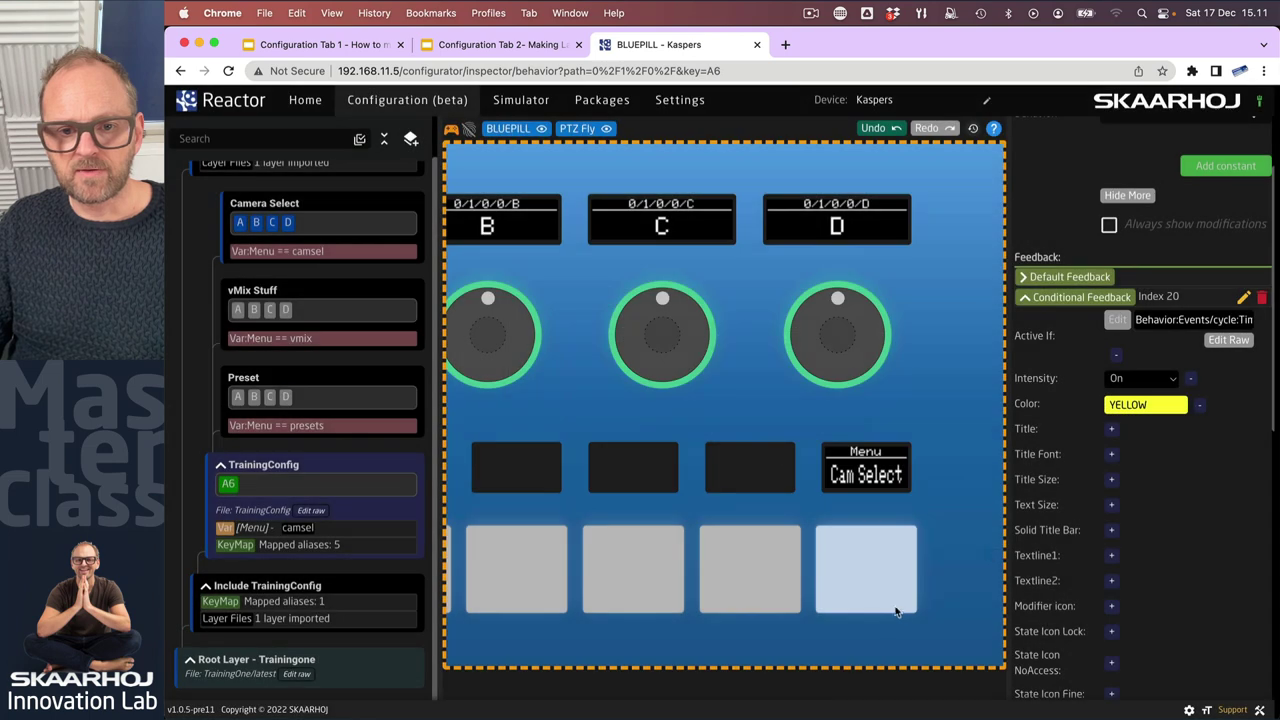
# Test the yellow press feedback by cycling A6 through Cam Select, vMix and Presets.
pyautogui.click(880, 602)
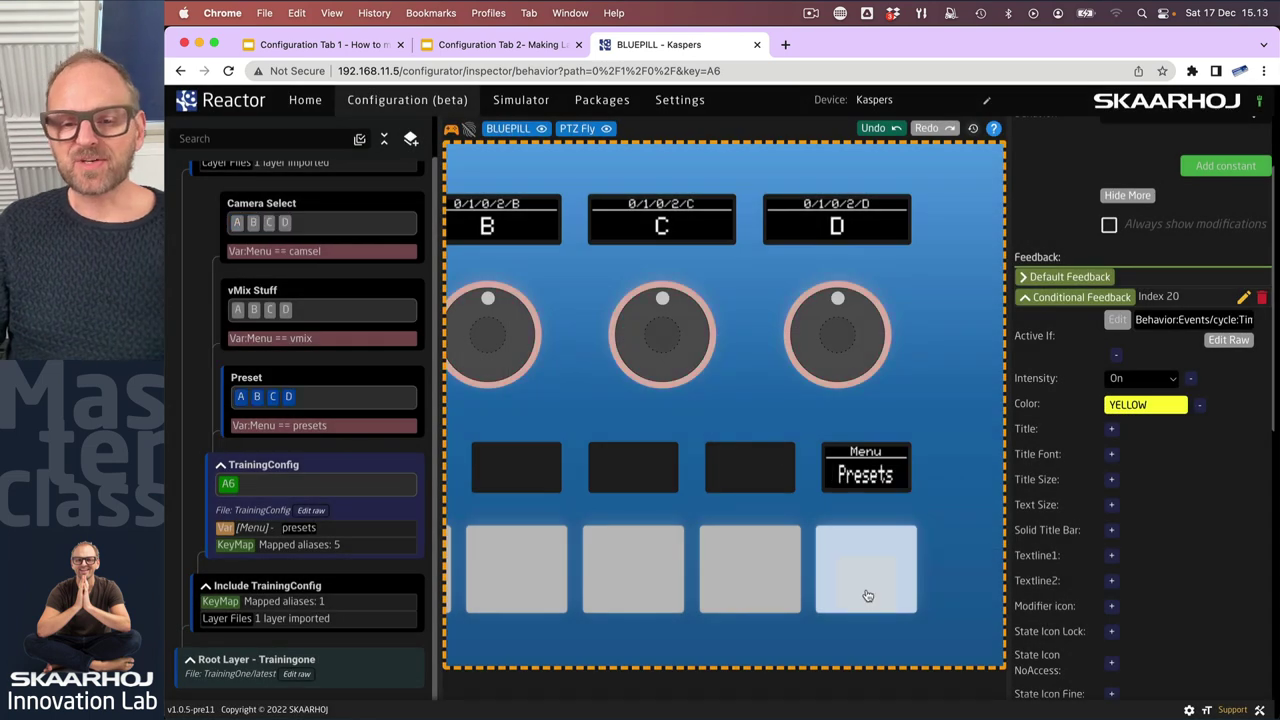
pyautogui.click(868, 596)
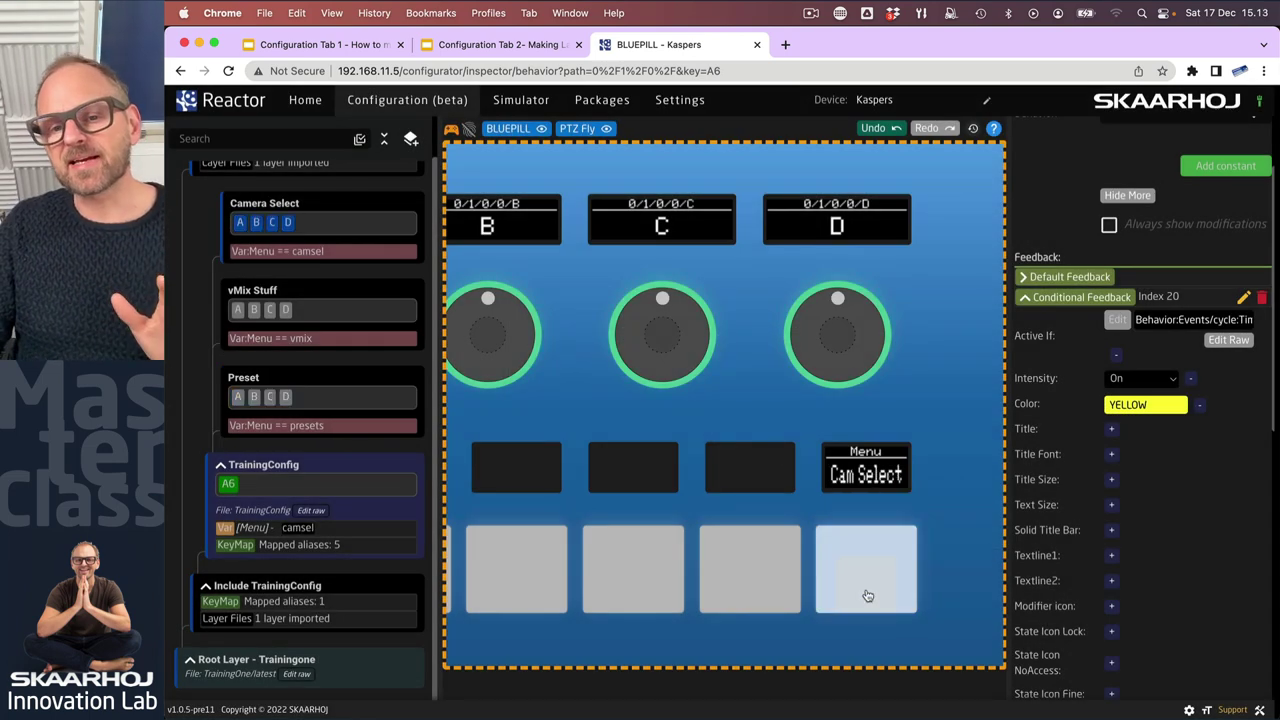
pyautogui.click(868, 596)
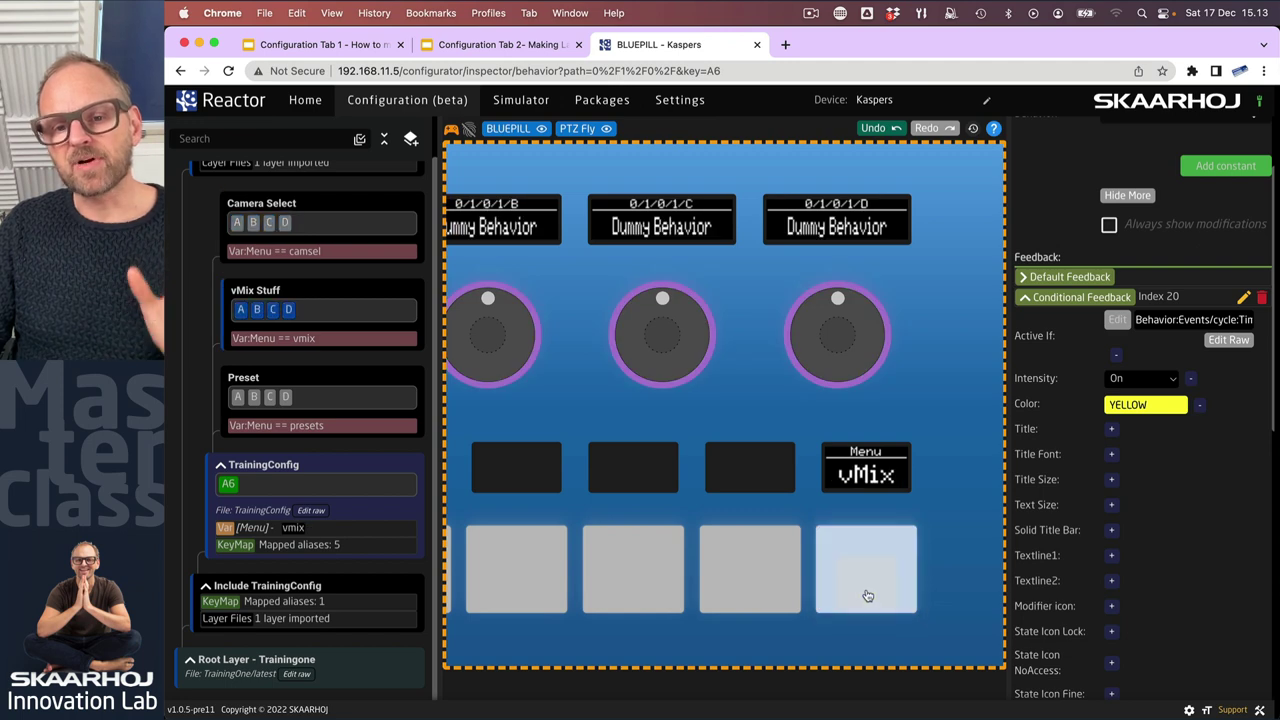
pyautogui.click(867, 595)
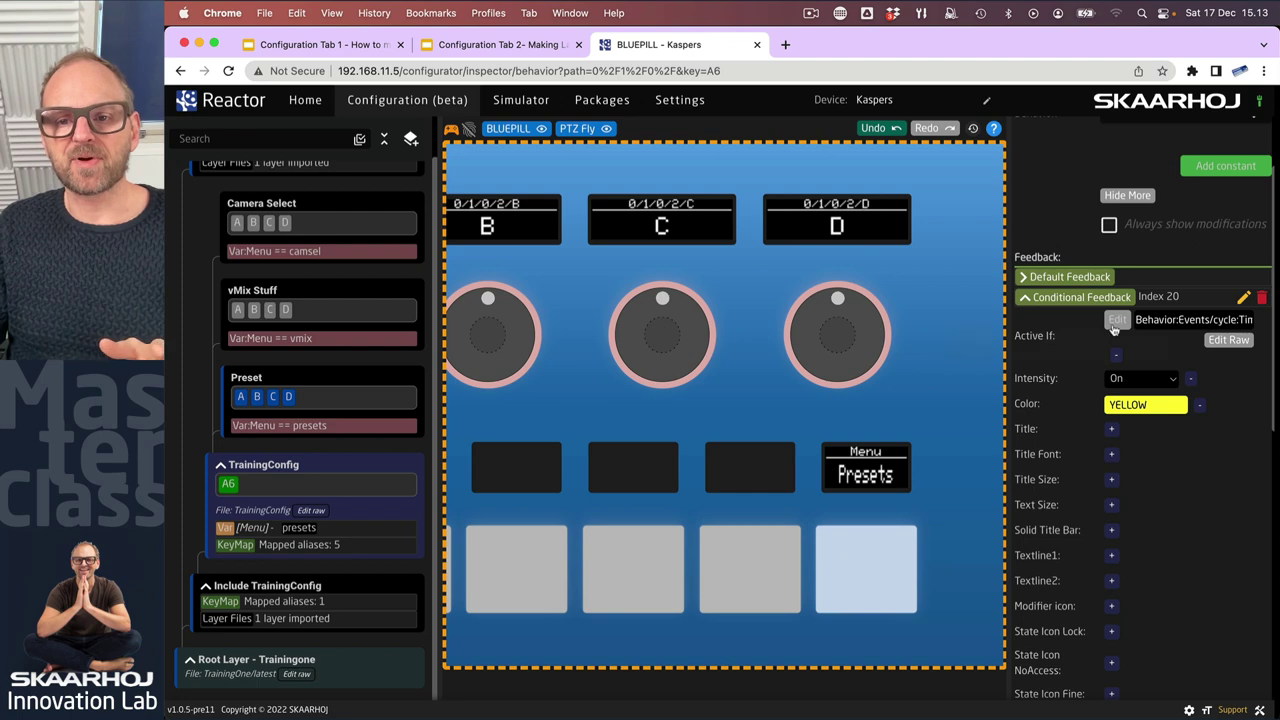
pyautogui.click(1118, 320)
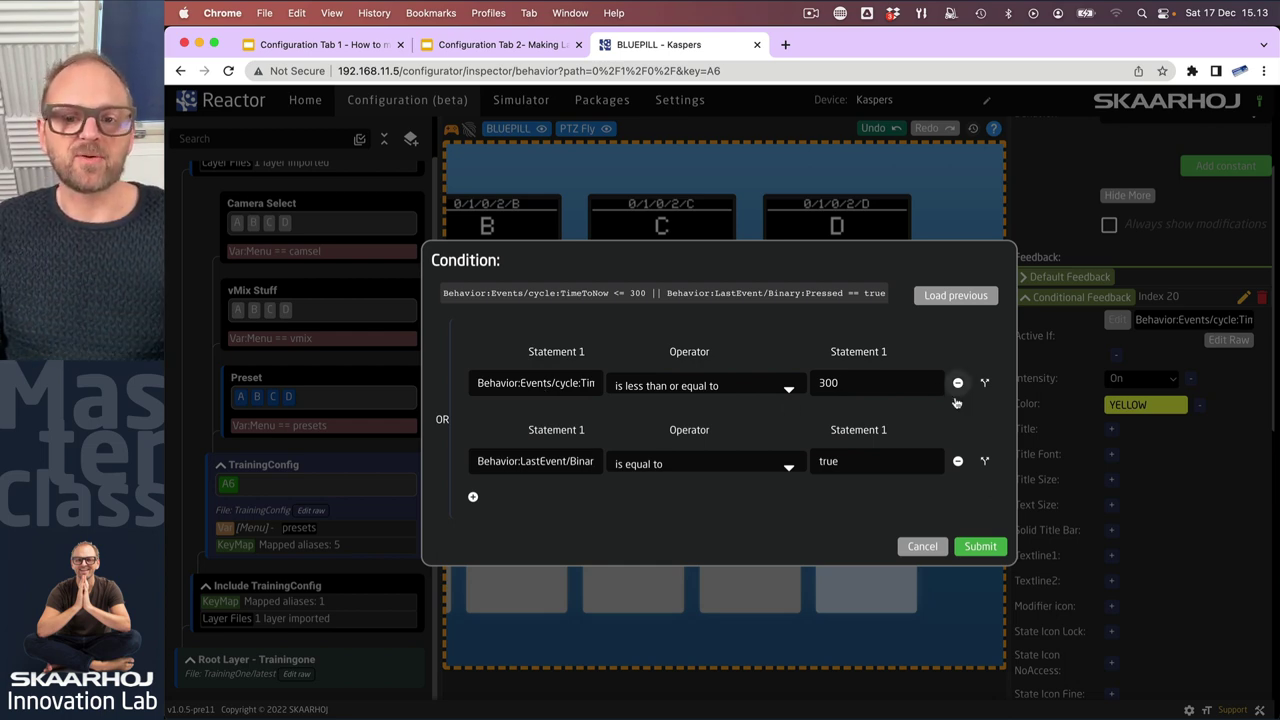
# Delete the LastEvent Binary:Pressed row and submit the condition.
pyautogui.click(957, 461)
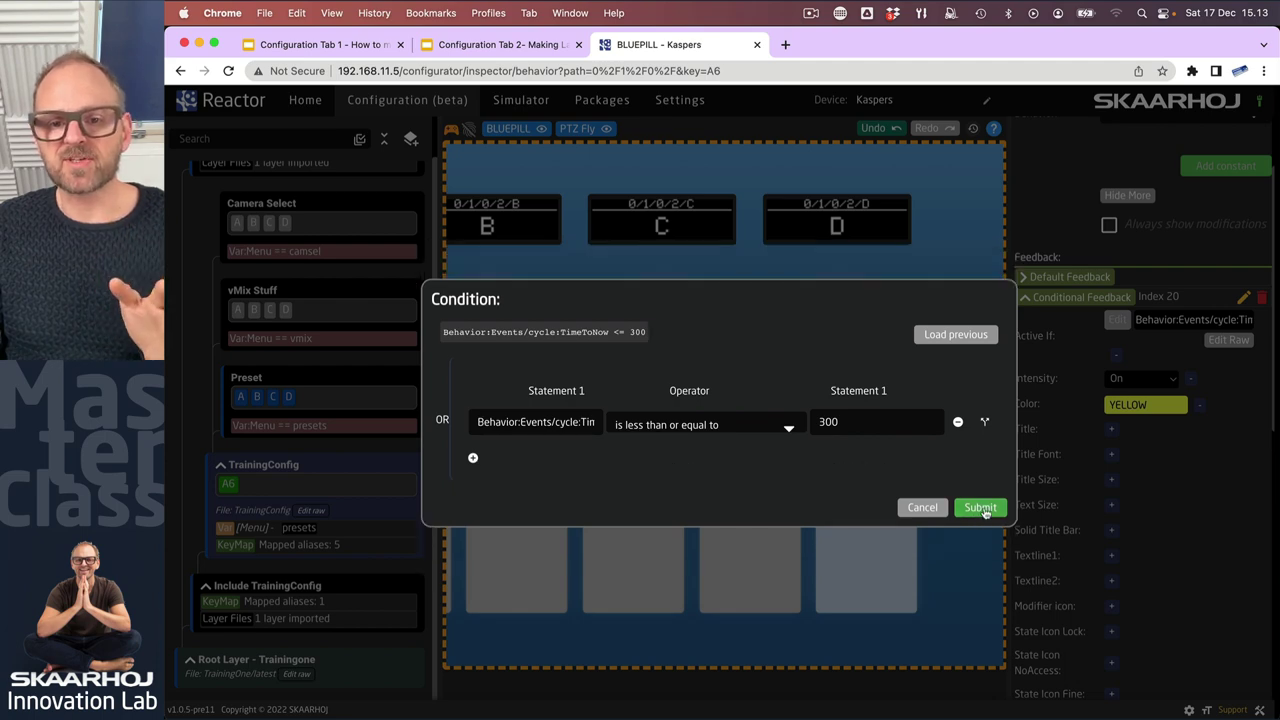
pyautogui.click(980, 508)
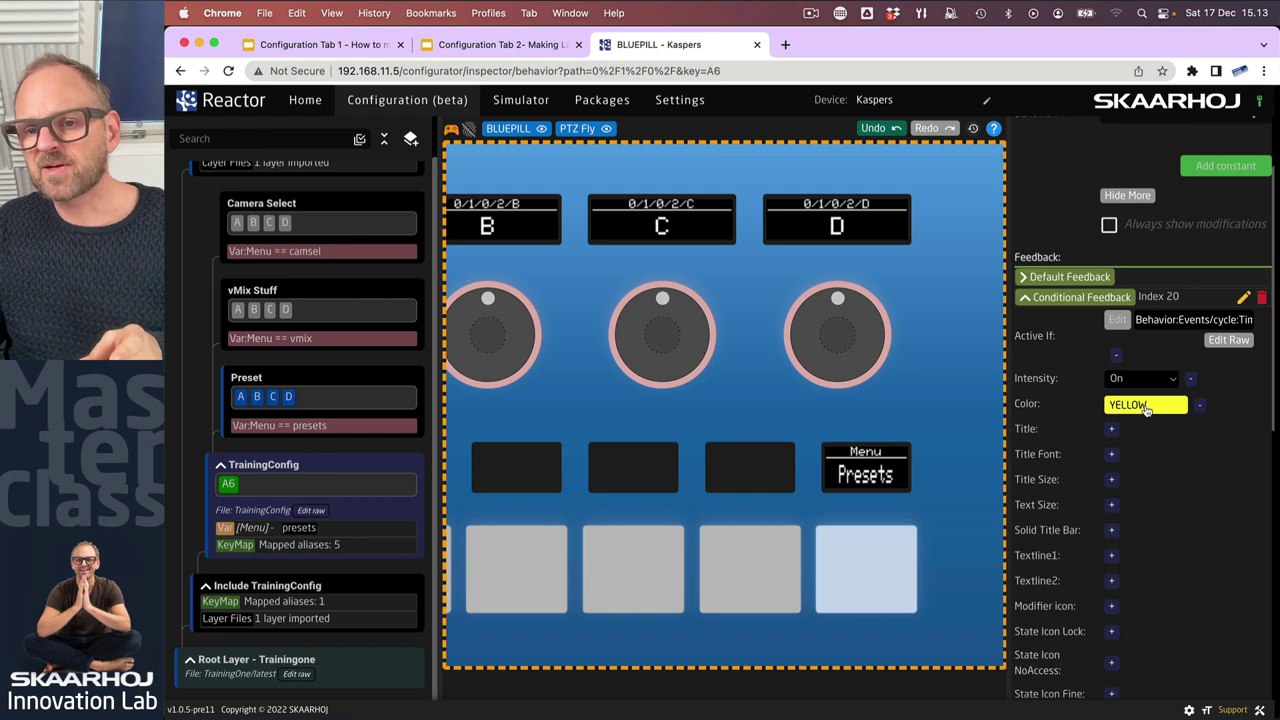
# Clear the conditional feedback's Color field after briefly picking MINT.
pyautogui.click(1112, 408)
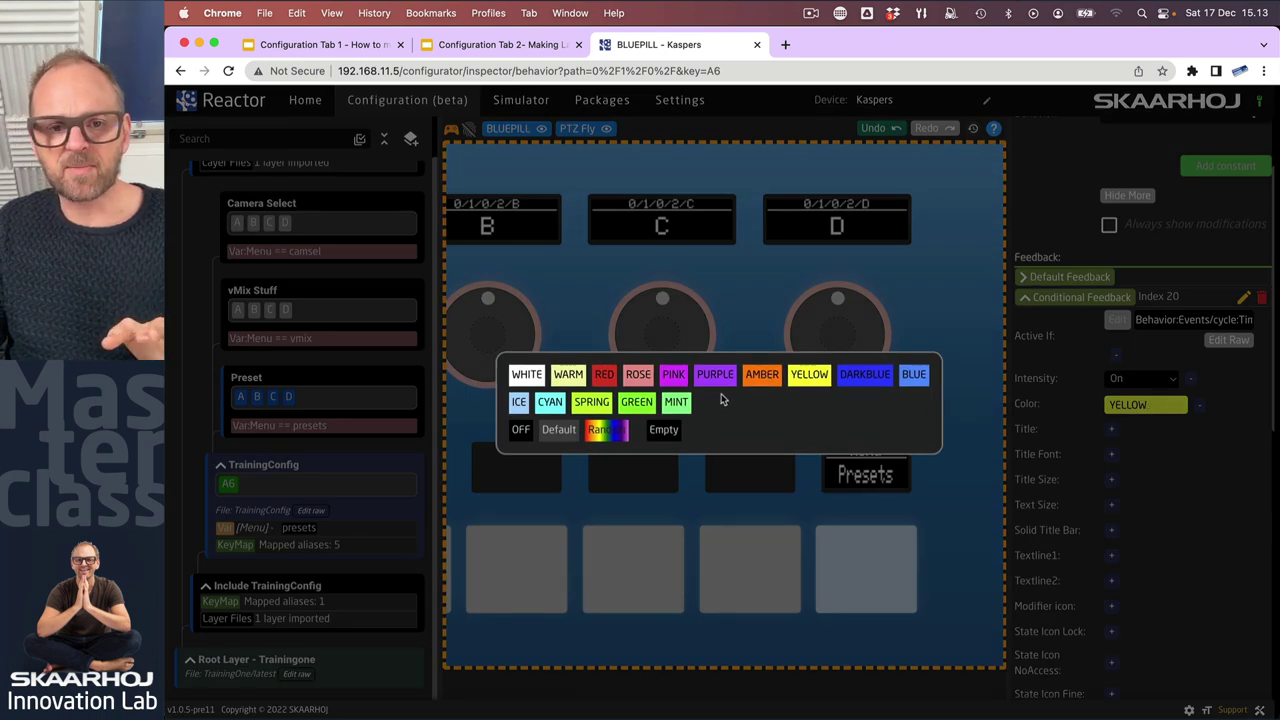
pyautogui.click(675, 403)
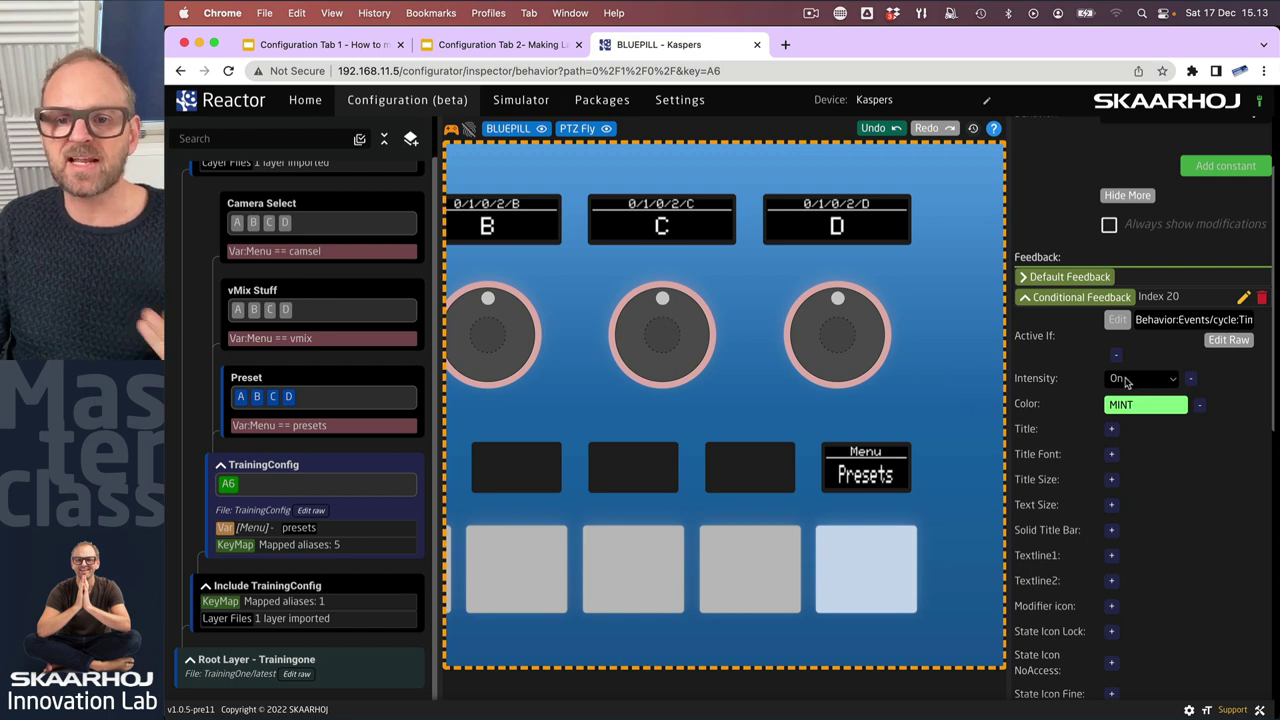
pyautogui.click(1198, 407)
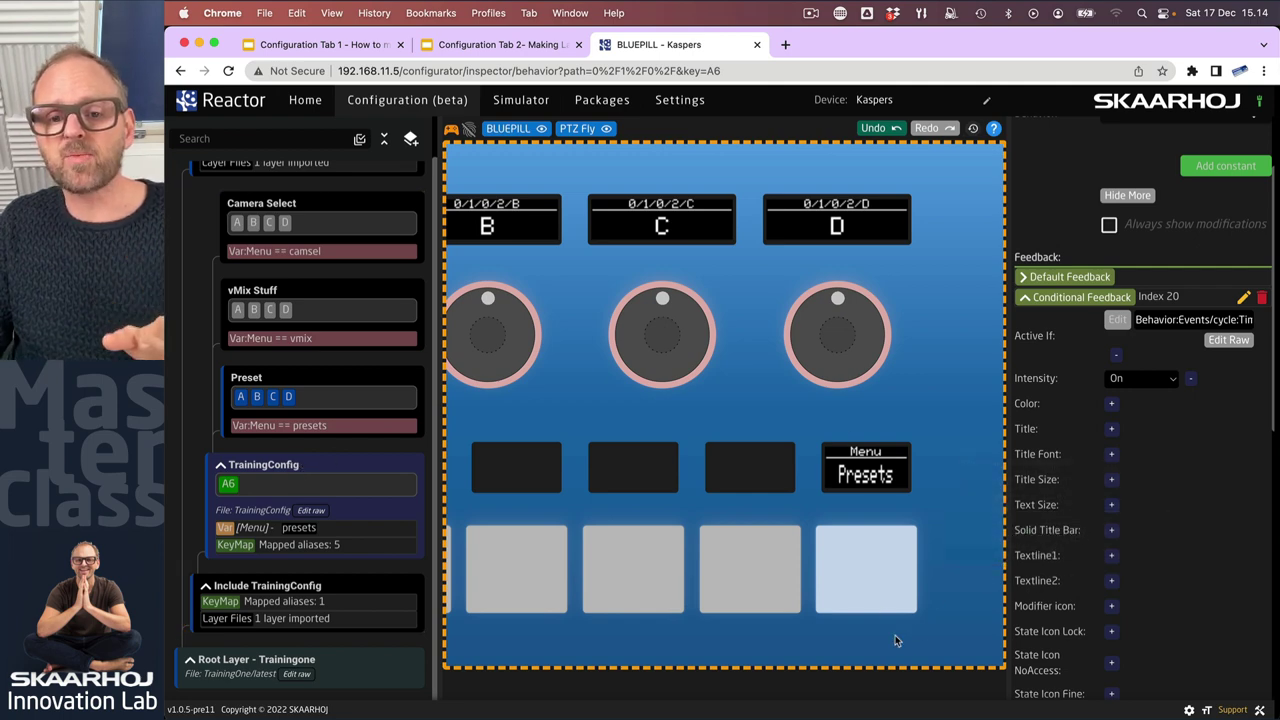
# Cycle A6 through Cam Select, vMix, Presets and back to Cam Select to test.
pyautogui.click(866, 594)
pyautogui.click(866, 594)
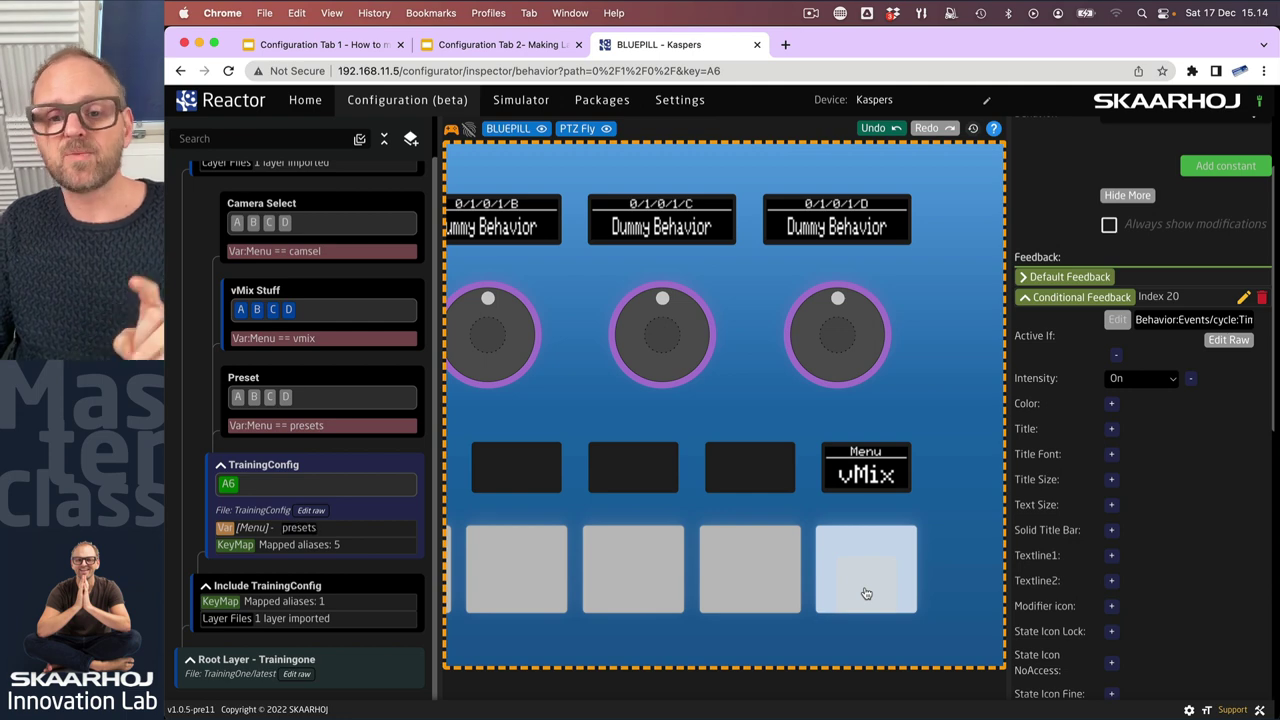
pyautogui.click(866, 594)
pyautogui.click(866, 594)
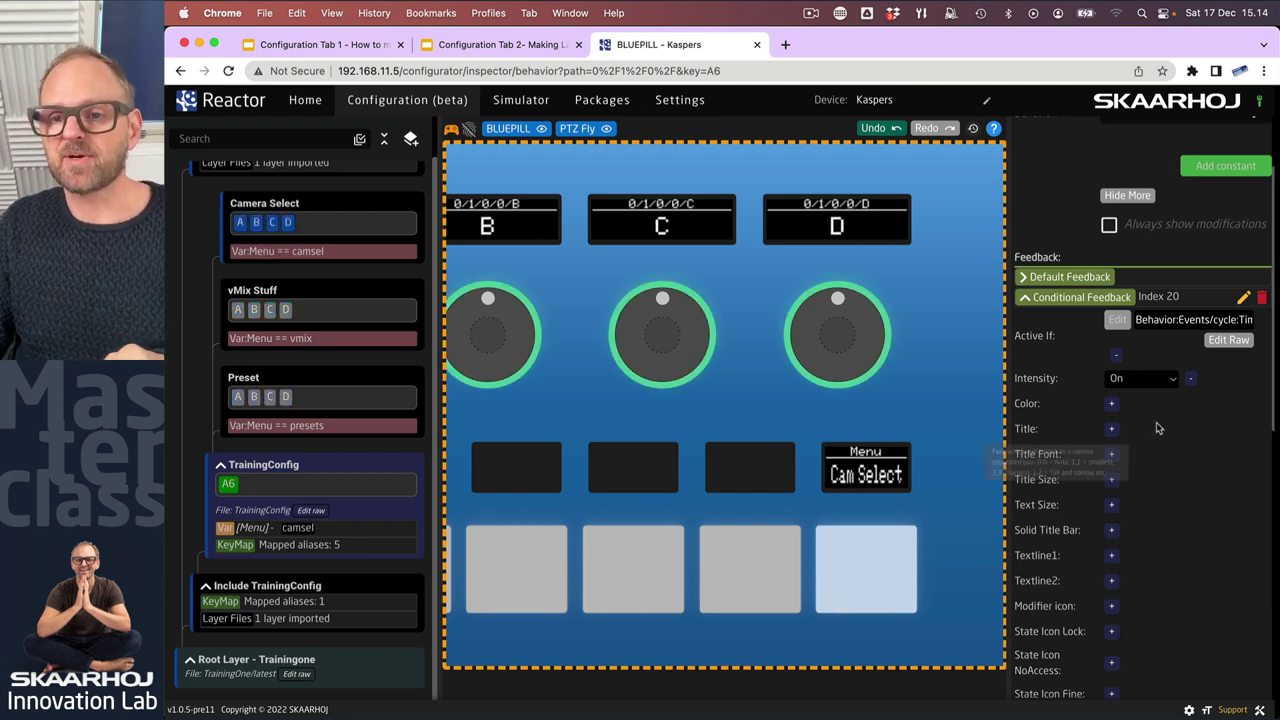